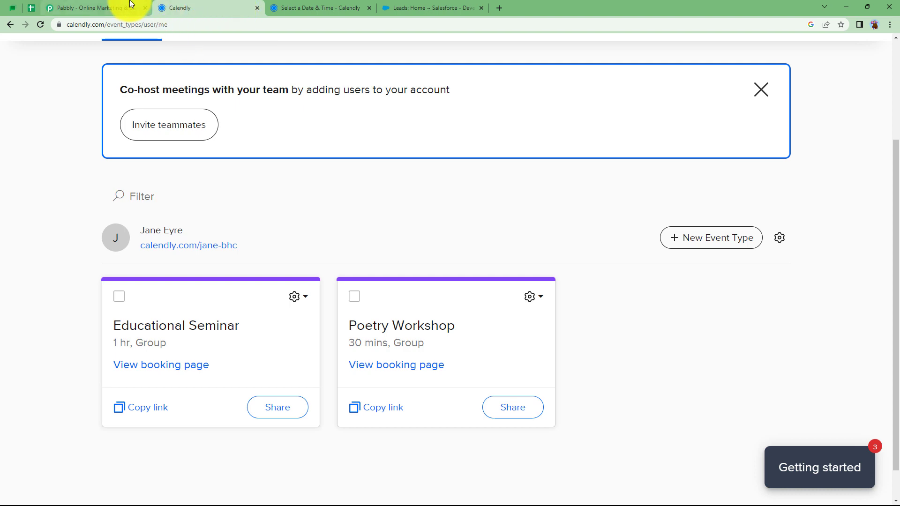
# Sign in and open the Pabbly Connect dashboard
pyautogui.click(694, 152)
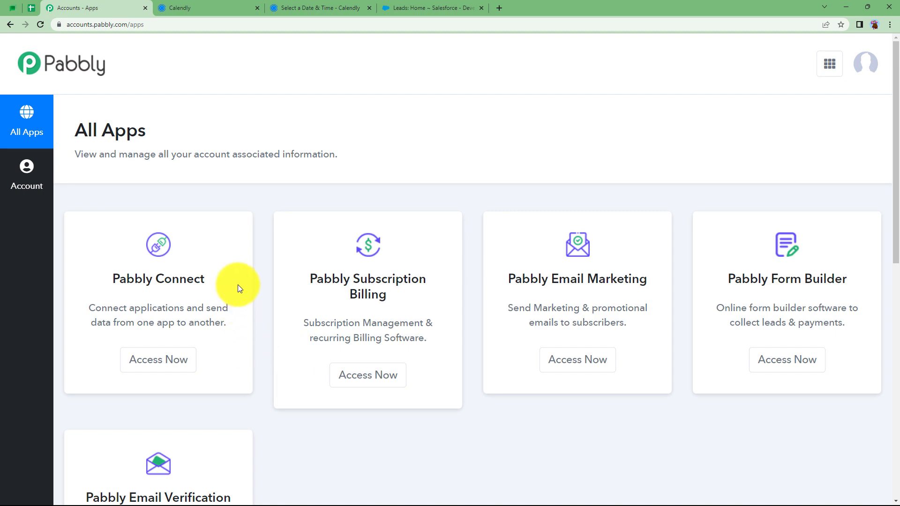
pyautogui.scroll(-3, 238, 286)
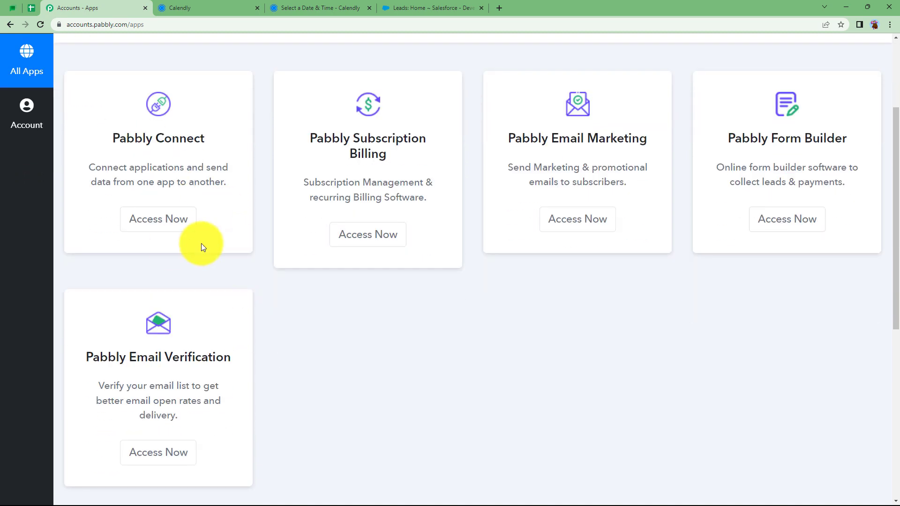
pyautogui.moveTo(117, 120); pyautogui.dragTo(220, 172)
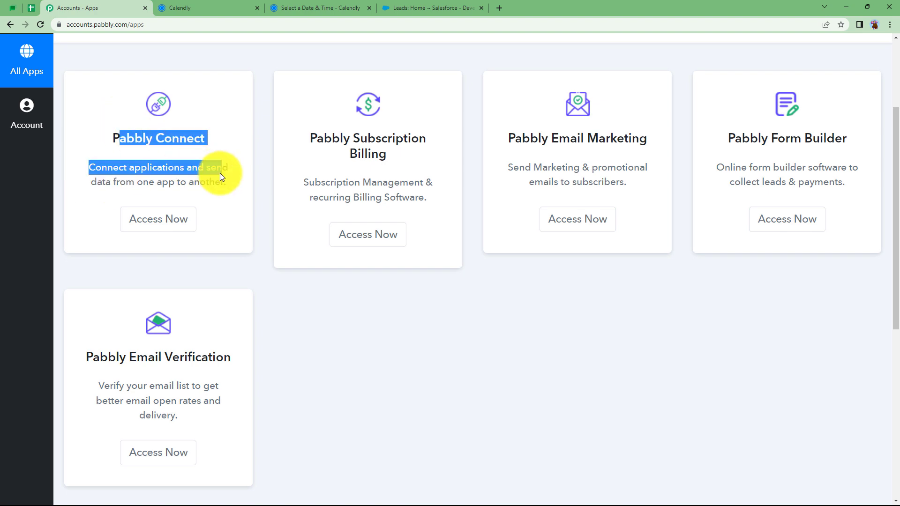
pyautogui.click(153, 224)
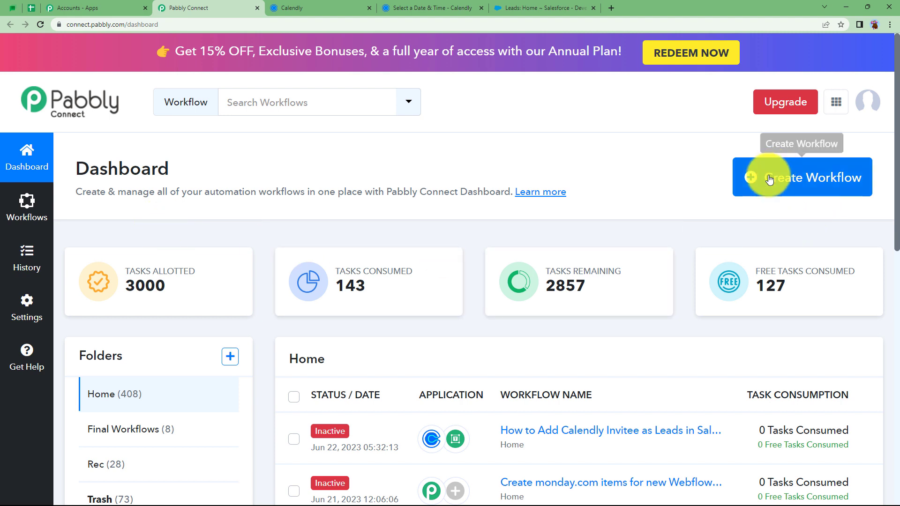
# Create a new workflow named 'Add Calendly Invitee as Leads in Saleforce'
pyautogui.click(839, 192)
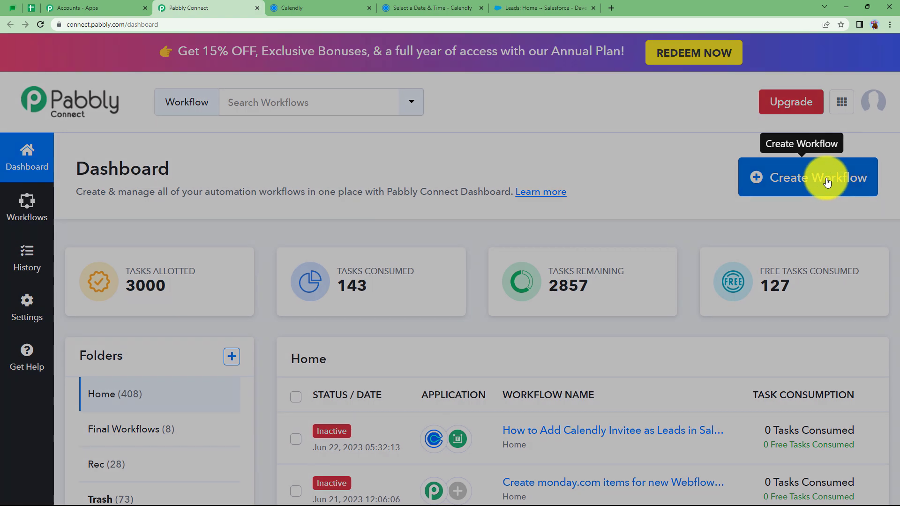
pyautogui.click(518, 271)
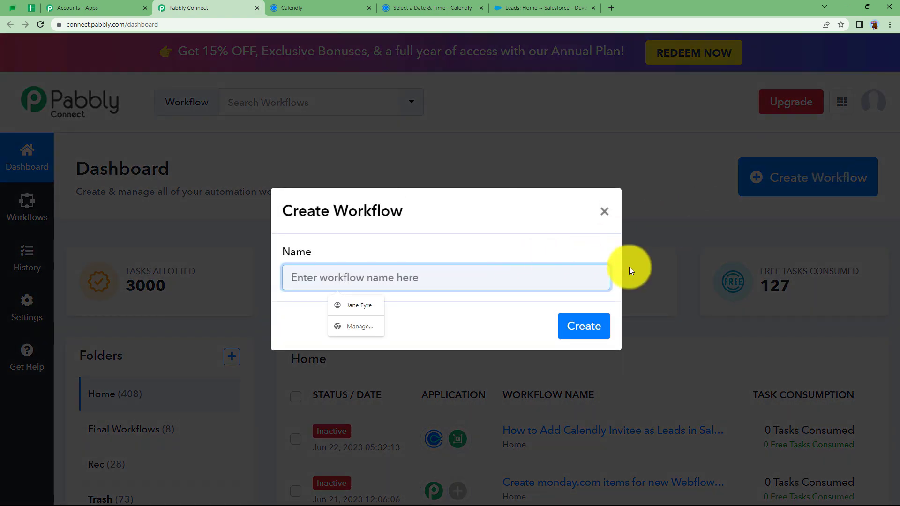
pyautogui.write('Add Calendly Invite')
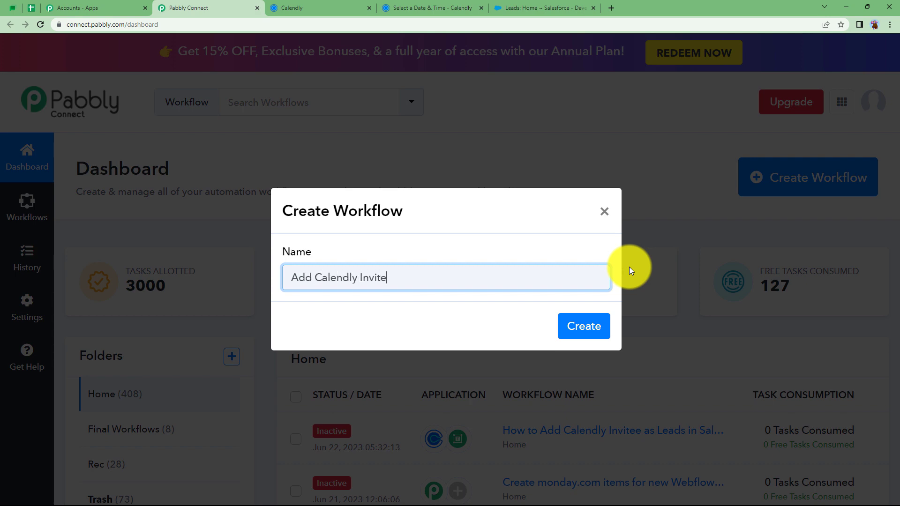
pyautogui.write('e as Leads in Saleforce')
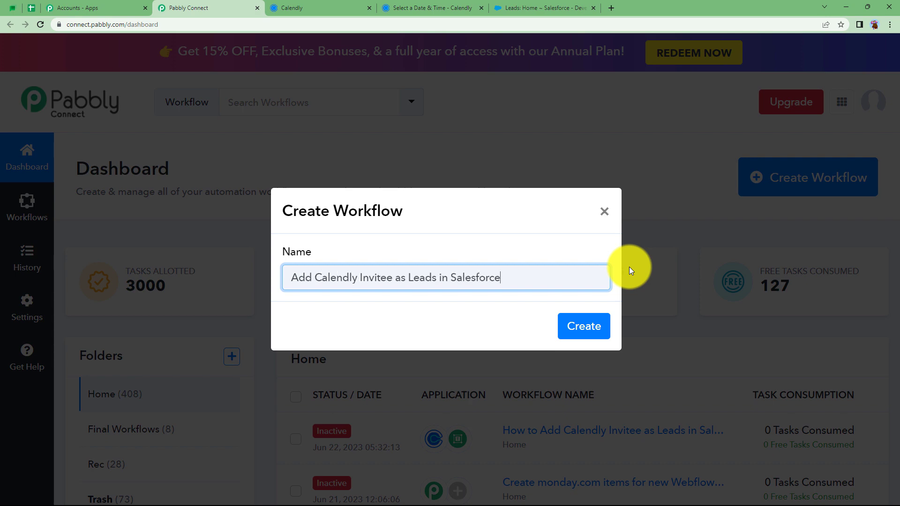
pyautogui.click(593, 323)
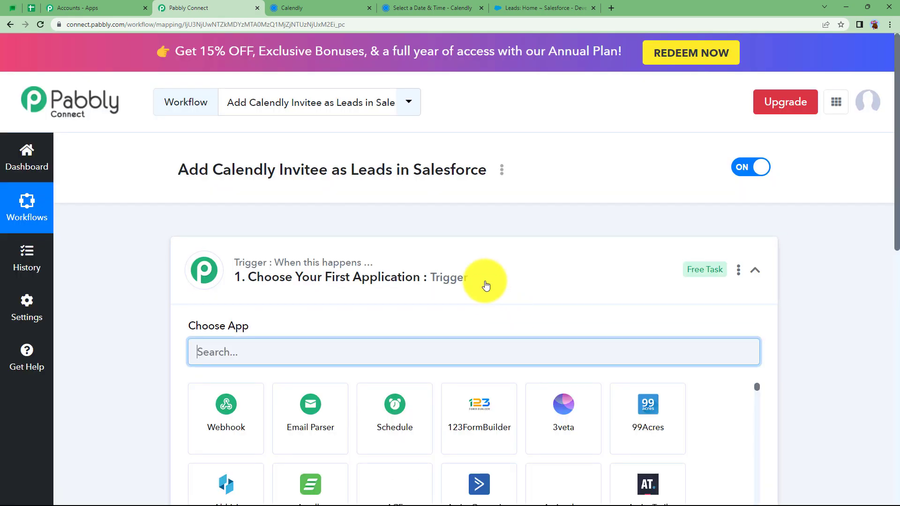
# Collapse the empty trigger step, then check the Calendly and Salesforce Leads pages
pyautogui.click(486, 286)
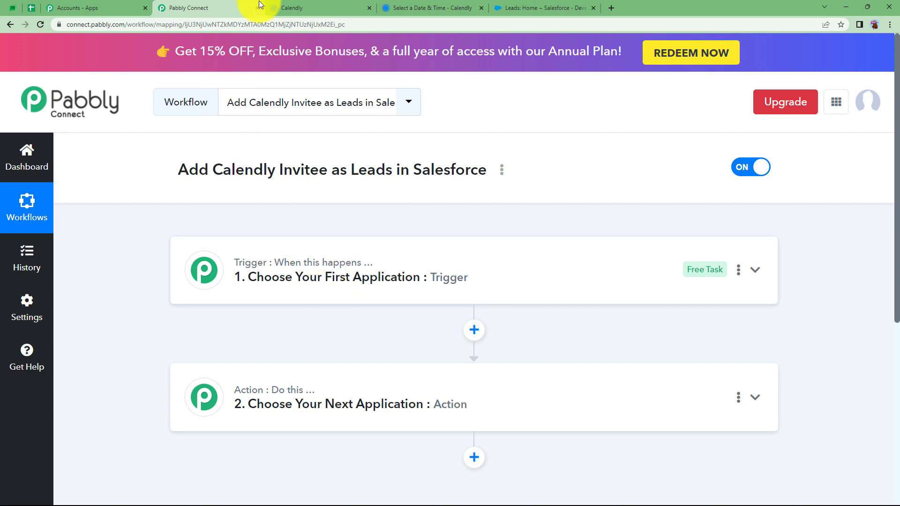
pyautogui.click(291, 4)
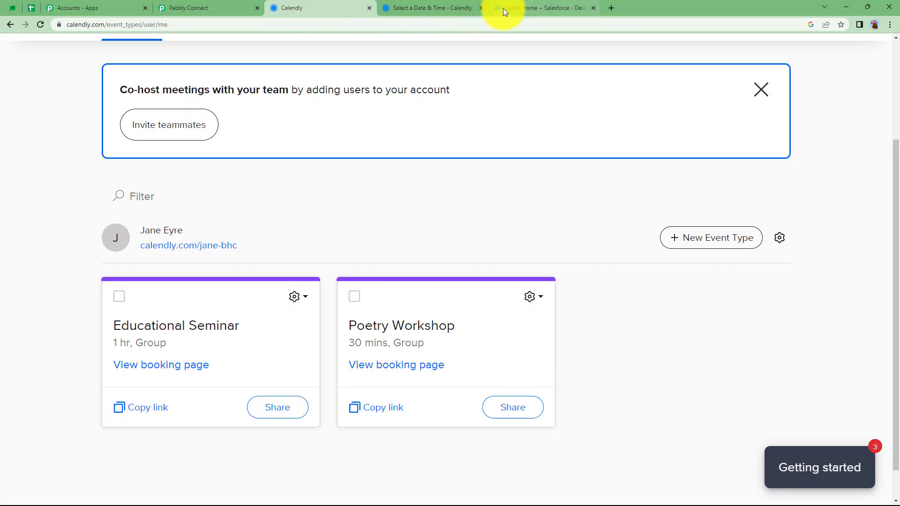
pyautogui.click(502, 7)
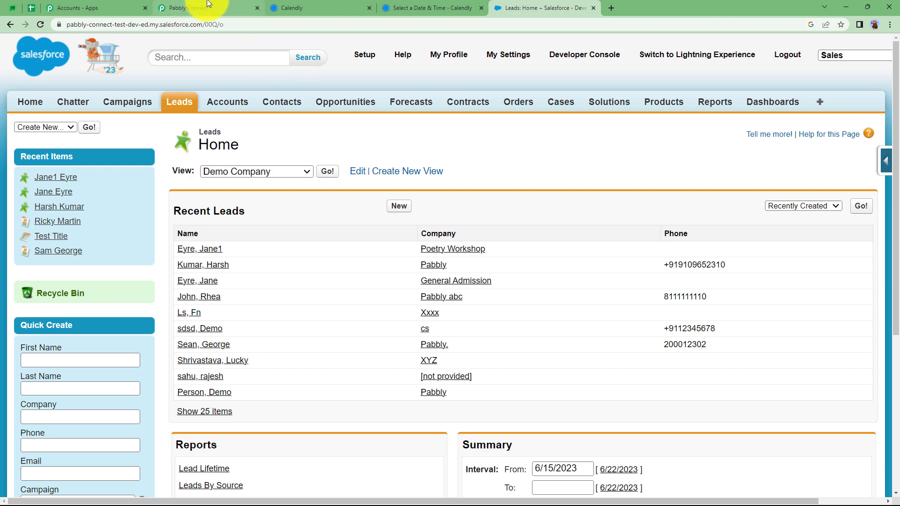
# Review the recent Salesforce leads, then go to the Calendly event types page
pyautogui.click(210, 8)
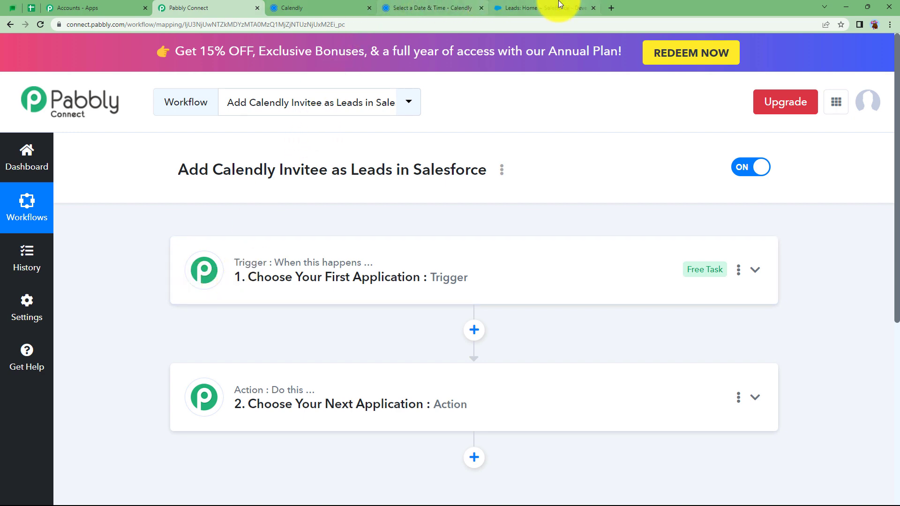
pyautogui.click(577, 8)
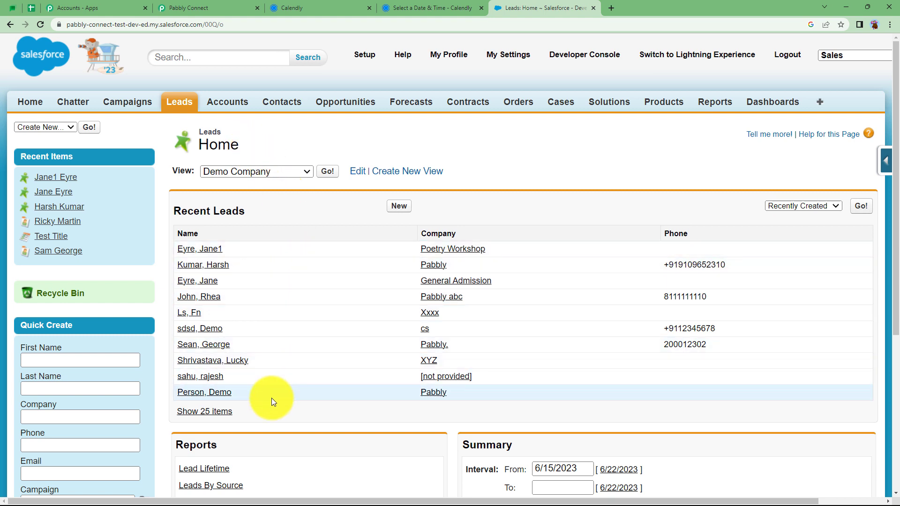
pyautogui.click(345, 7)
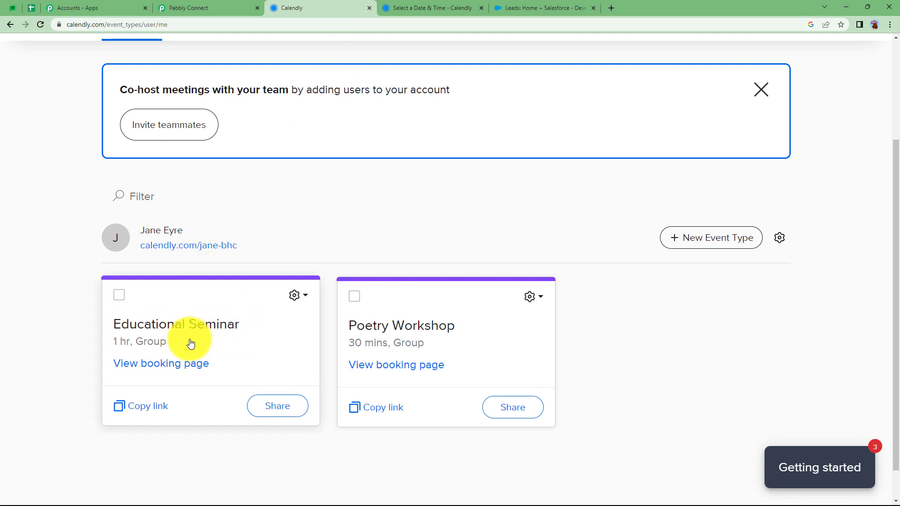
# Check the Educational Seminar booking page, then expand the workflow's trigger step
pyautogui.click(466, 8)
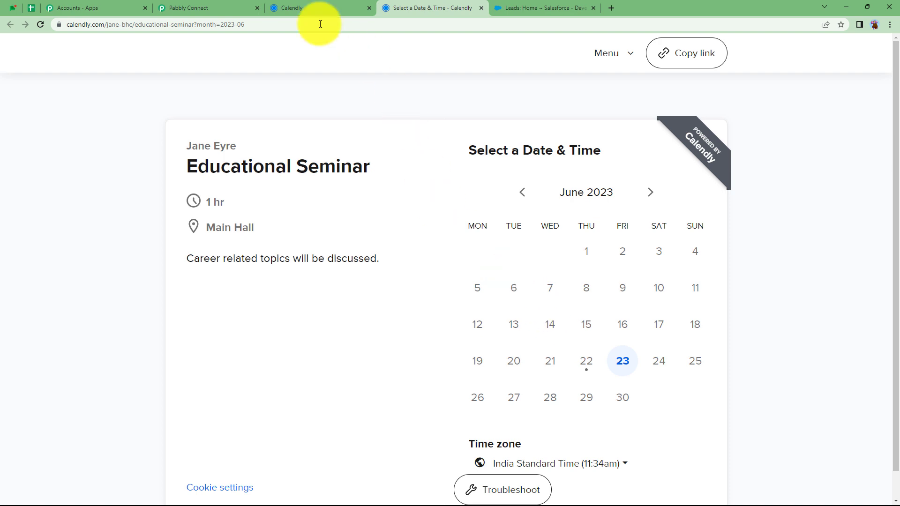
pyautogui.click(218, 8)
pyautogui.click(284, 279)
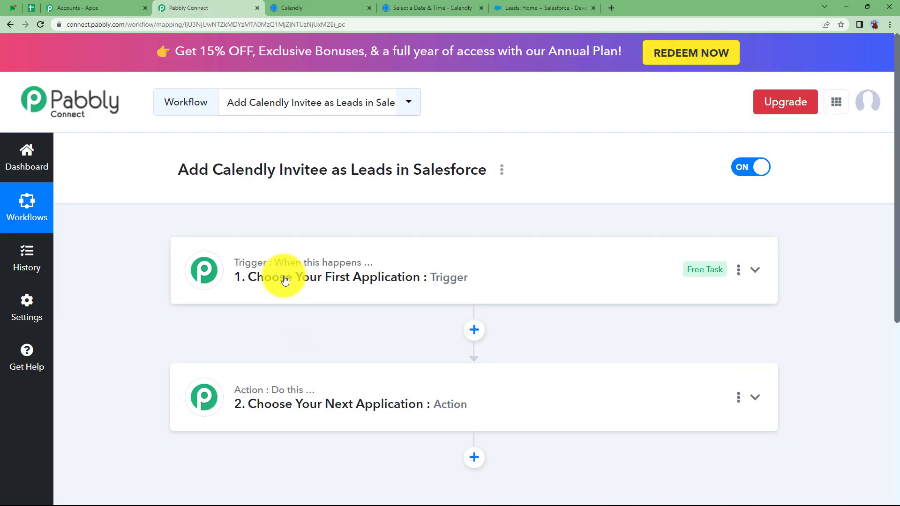
# Search 'calen' and set Calendly as the trigger app
pyautogui.click(285, 280)
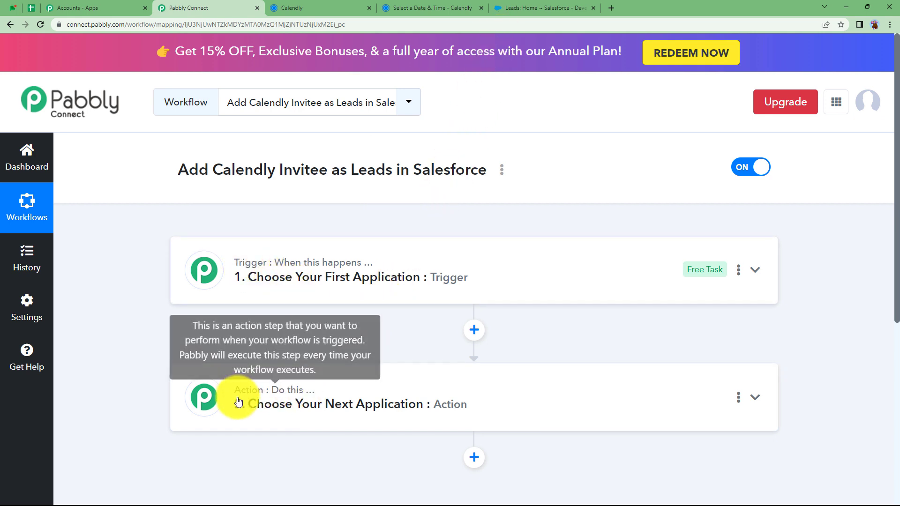
pyautogui.click(275, 281)
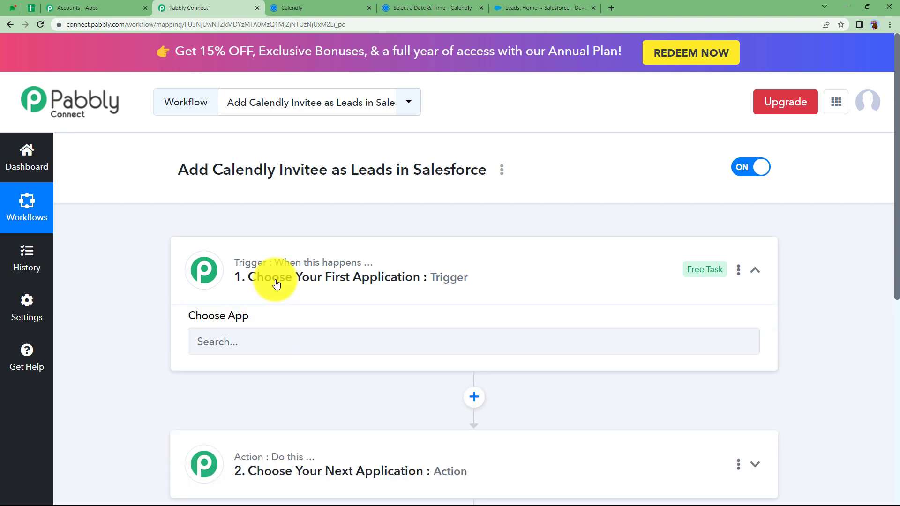
pyautogui.click(276, 351)
pyautogui.write('calen')
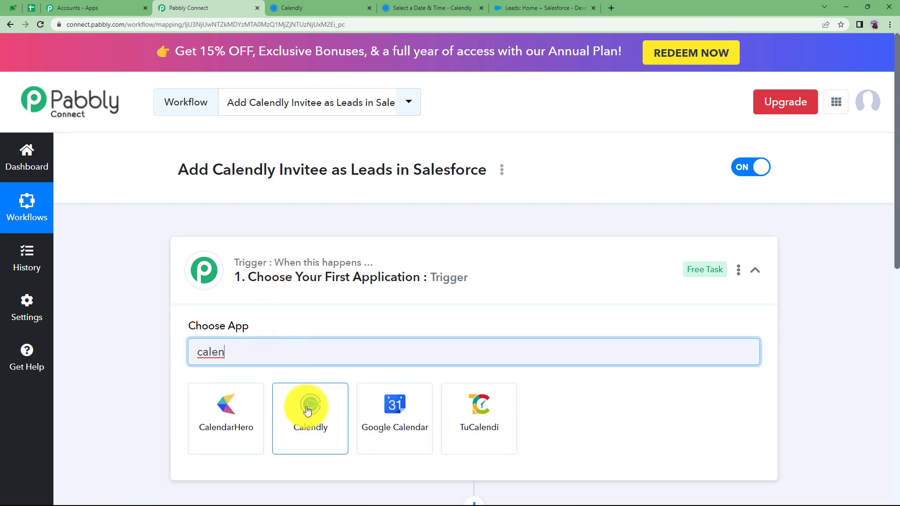
pyautogui.click(309, 404)
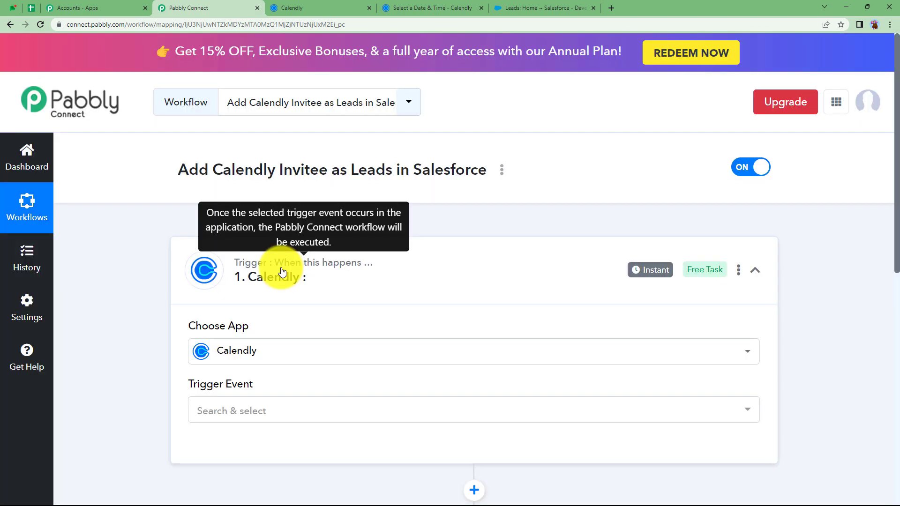
pyautogui.click(277, 271)
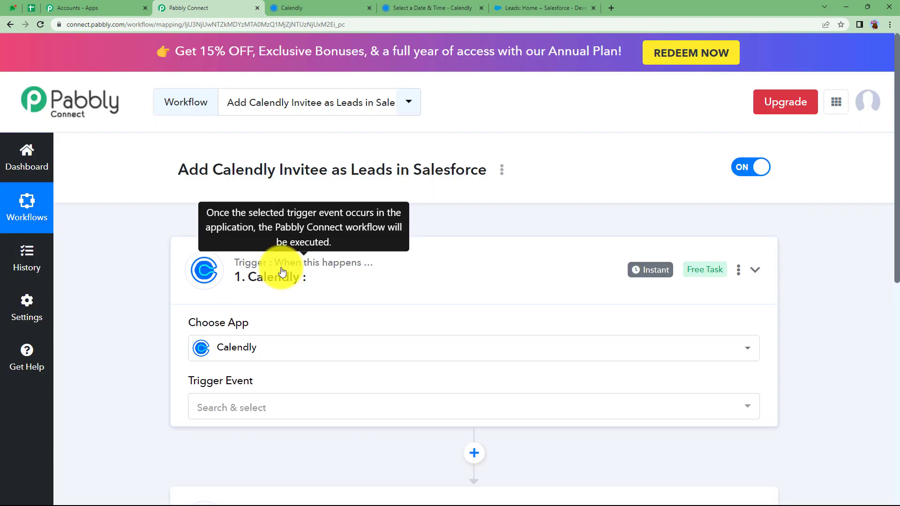
# Set Salesforce as the action app and reopen the Calendly trigger's event list
pyautogui.click(297, 412)
pyautogui.click(239, 478)
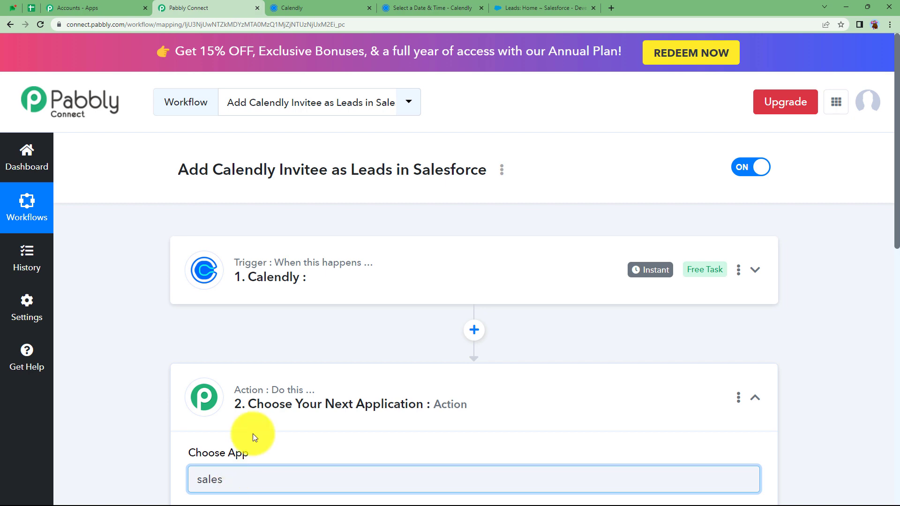
pyautogui.scroll(-4, 252, 434)
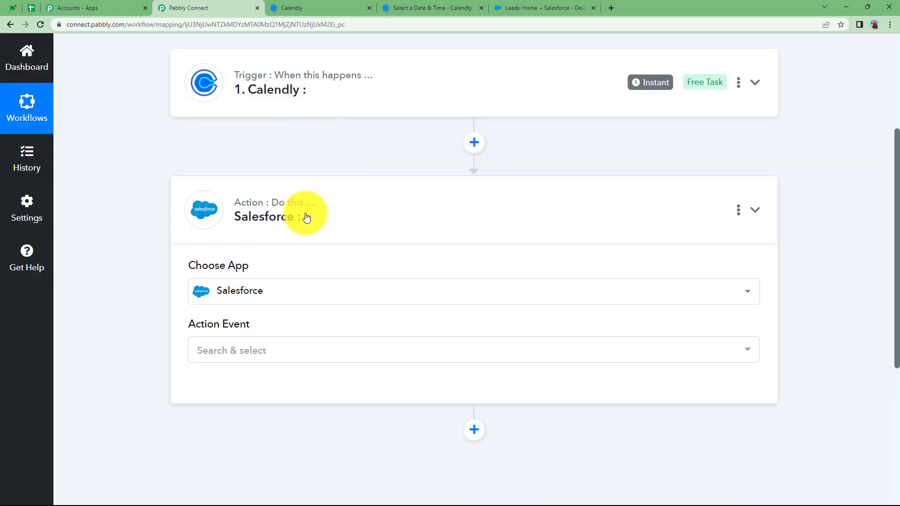
pyautogui.click(302, 212)
pyautogui.scroll(3, 303, 212)
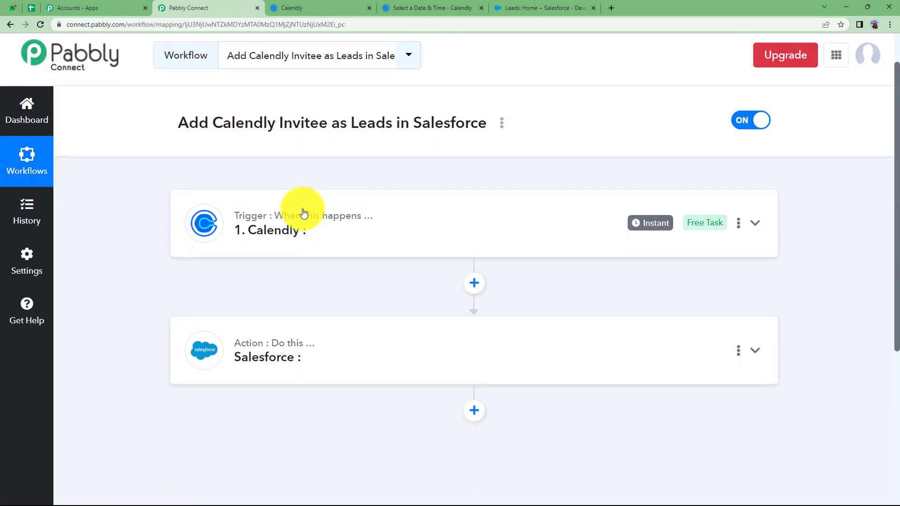
pyautogui.click(297, 210)
pyautogui.click(207, 354)
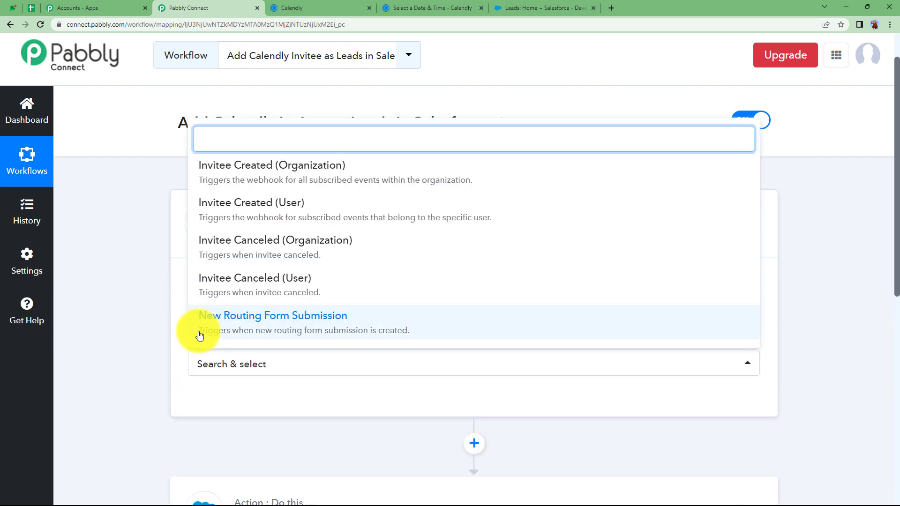
# Set the Calendly trigger event to Invitee Created (User) and begin connecting the account
pyautogui.click(276, 211)
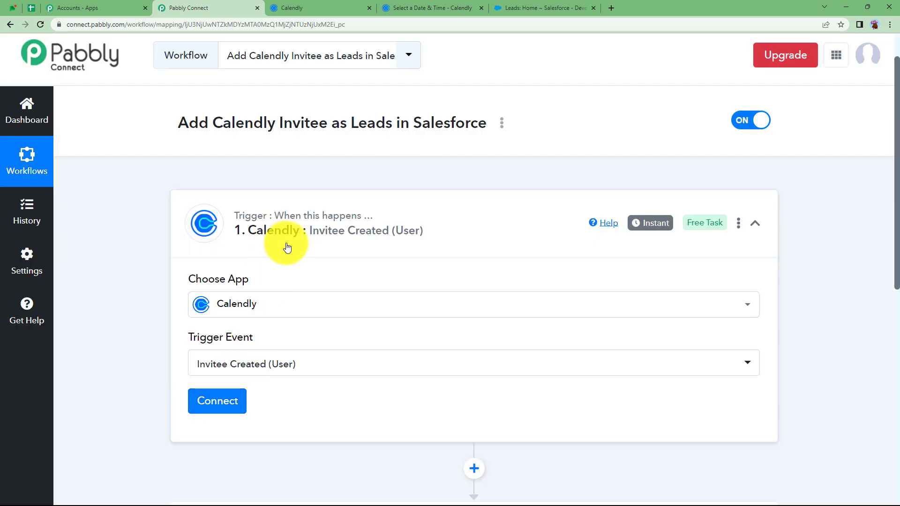
pyautogui.click(340, 4)
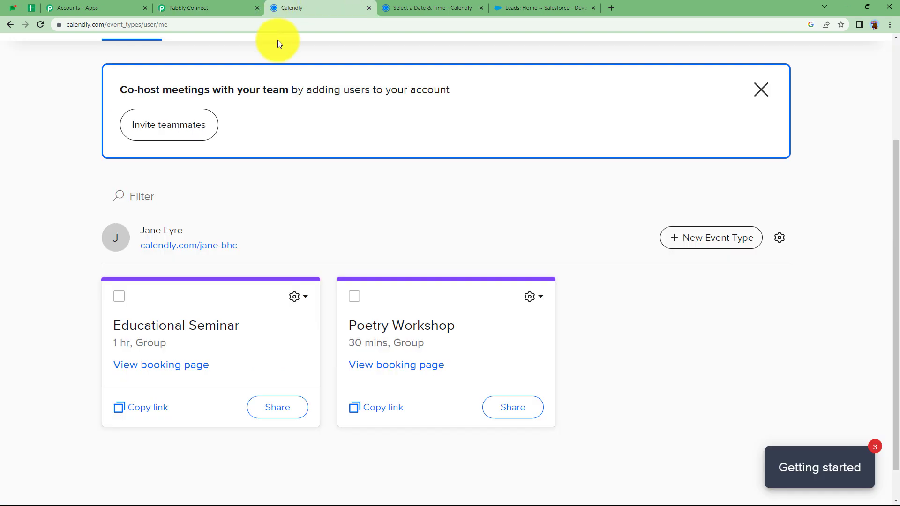
pyautogui.click(190, 5)
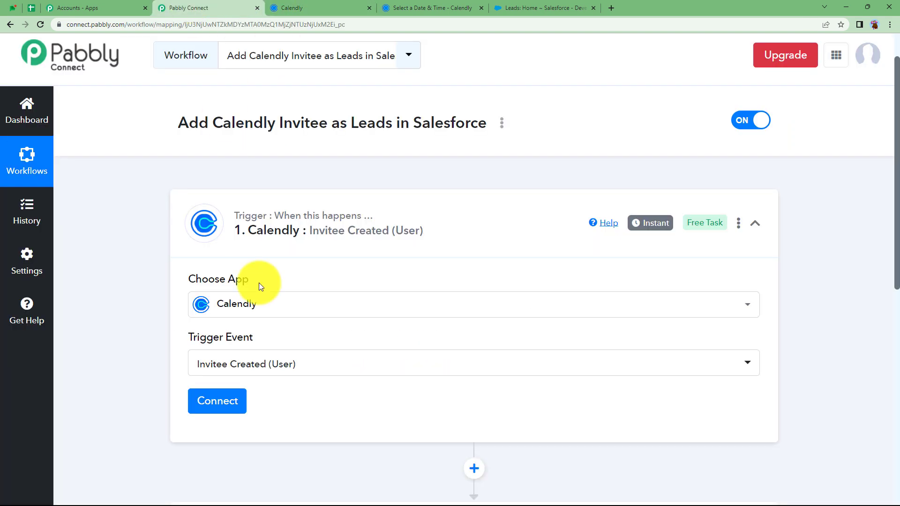
pyautogui.click(211, 401)
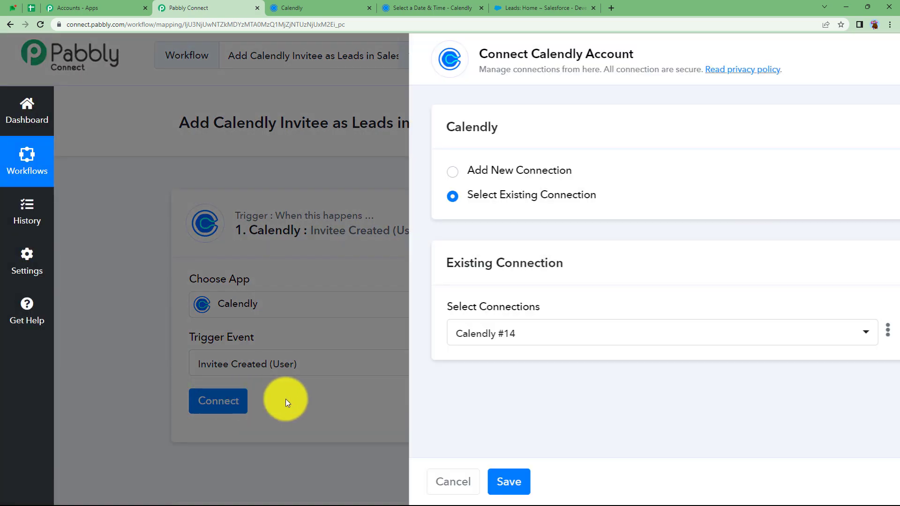
# Authorize a new Calendly connection, keeping the default organization and user
pyautogui.click(488, 173)
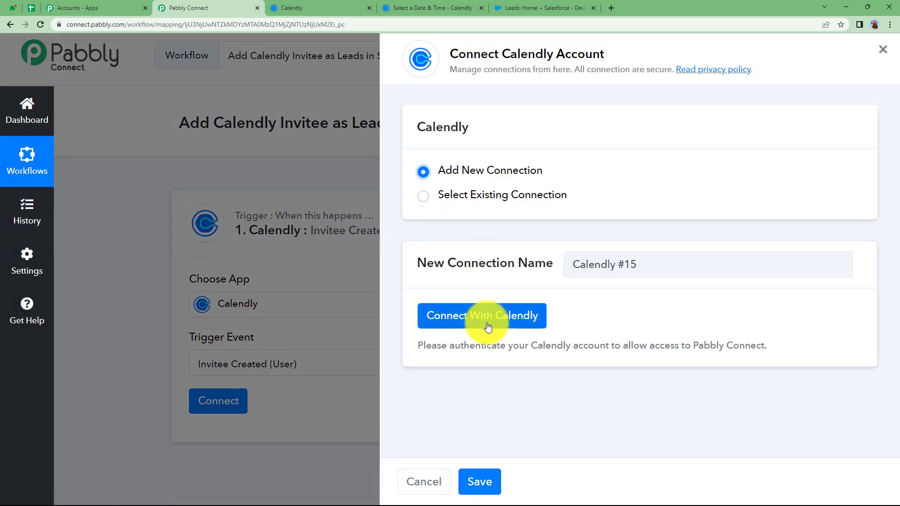
pyautogui.click(487, 323)
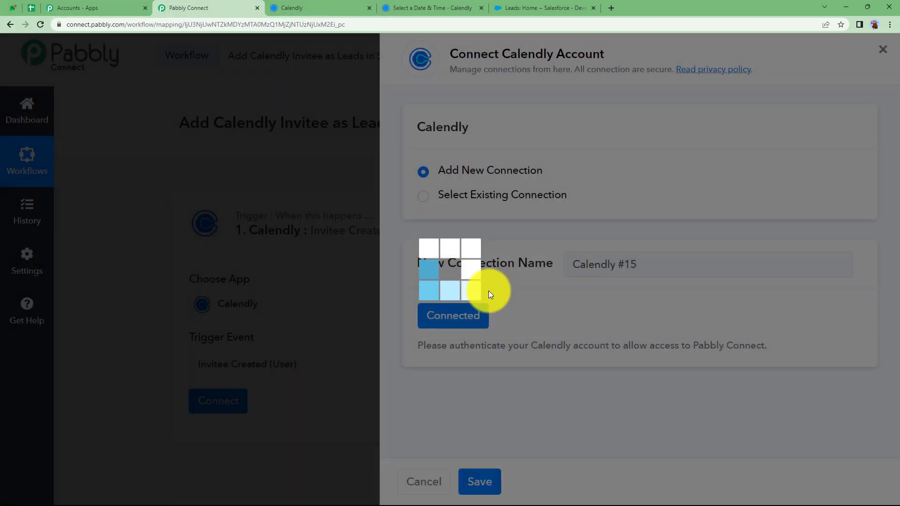
pyautogui.scroll(-3, 303, 359)
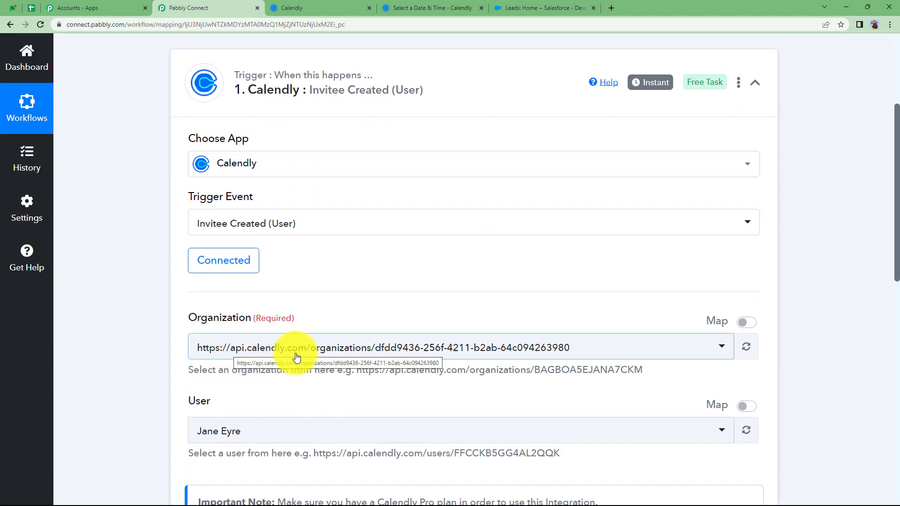
pyautogui.click(615, 351)
pyautogui.click(540, 408)
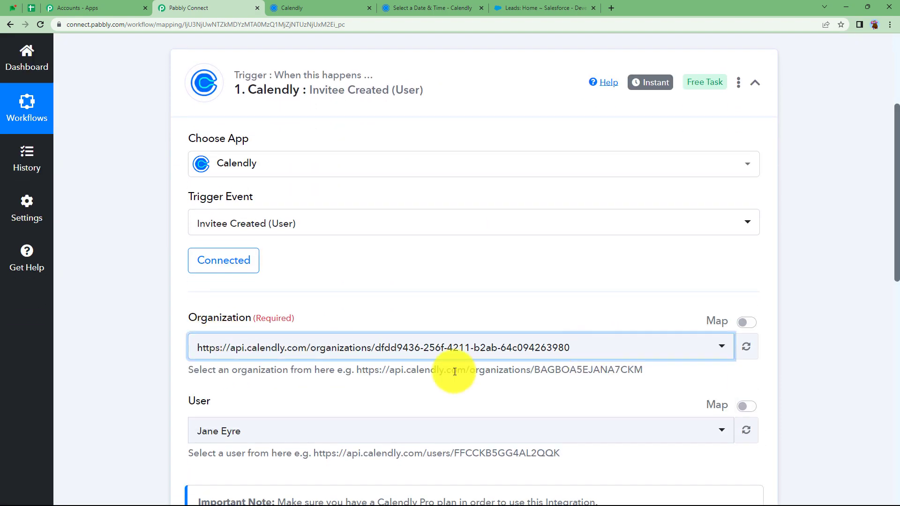
pyautogui.scroll(-2, 295, 382)
pyautogui.click(240, 350)
pyautogui.click(240, 350)
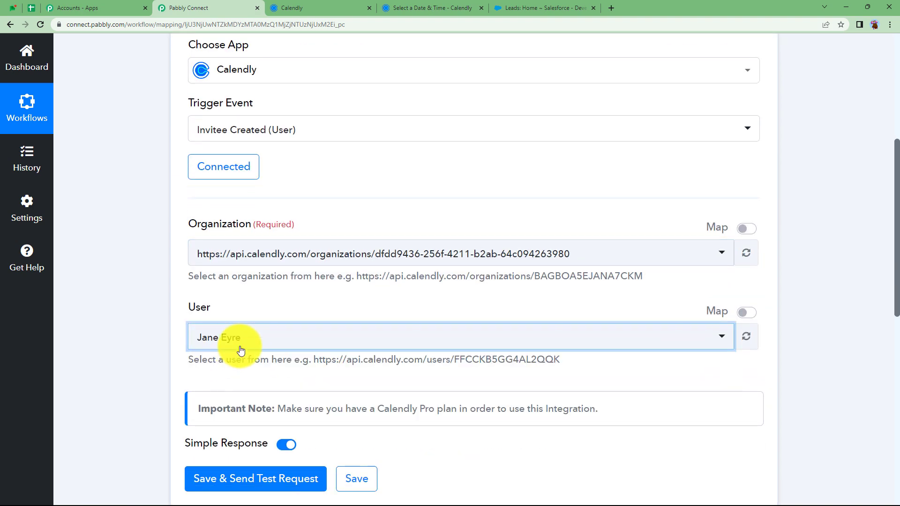
# Save the Calendly trigger and send a test request to await a booking
pyautogui.click(291, 5)
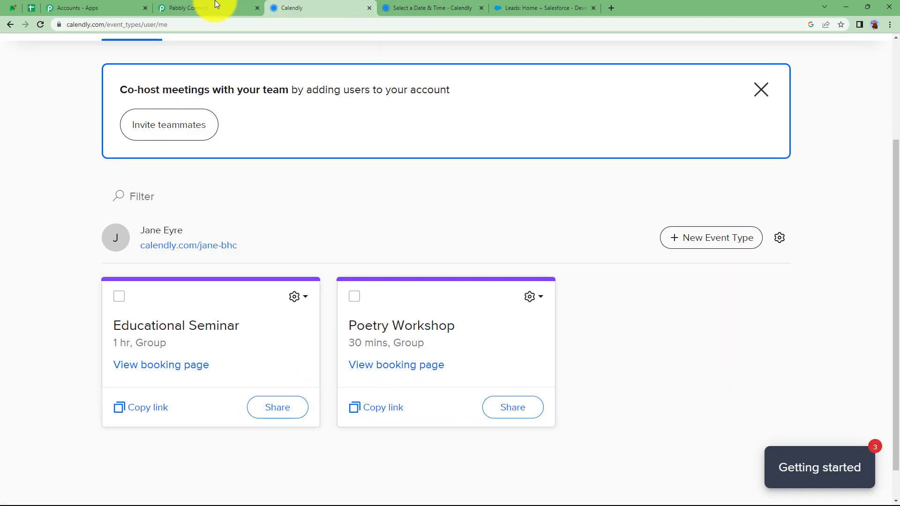
pyautogui.click(206, 7)
pyautogui.scroll(-3, 171, 263)
pyautogui.scroll(-2, 171, 262)
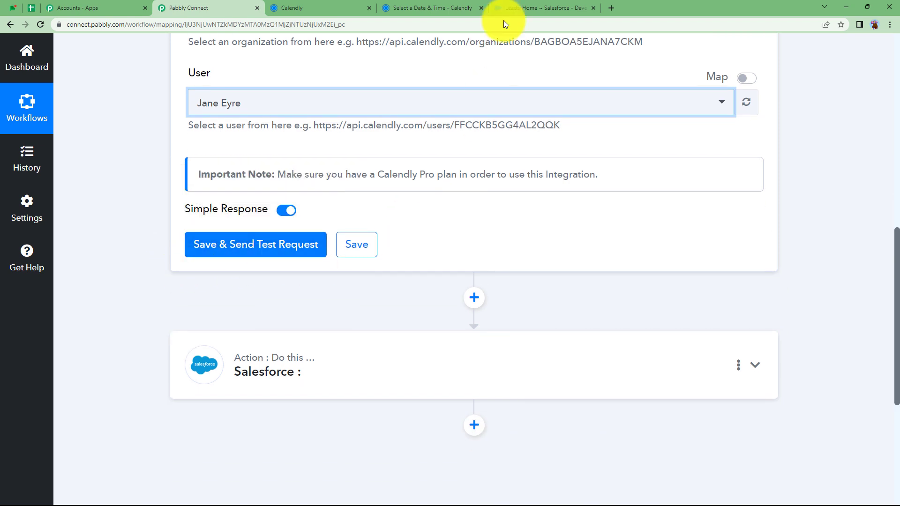
pyautogui.click(441, 6)
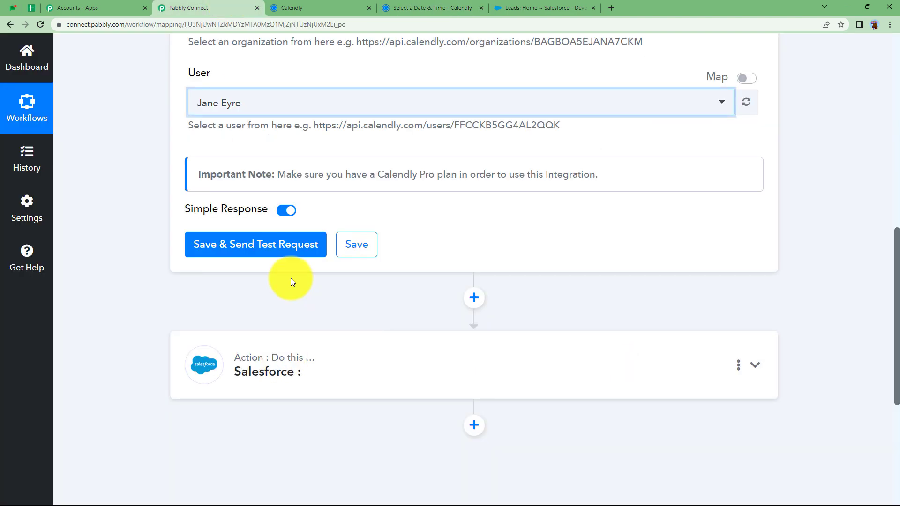
pyautogui.click(285, 252)
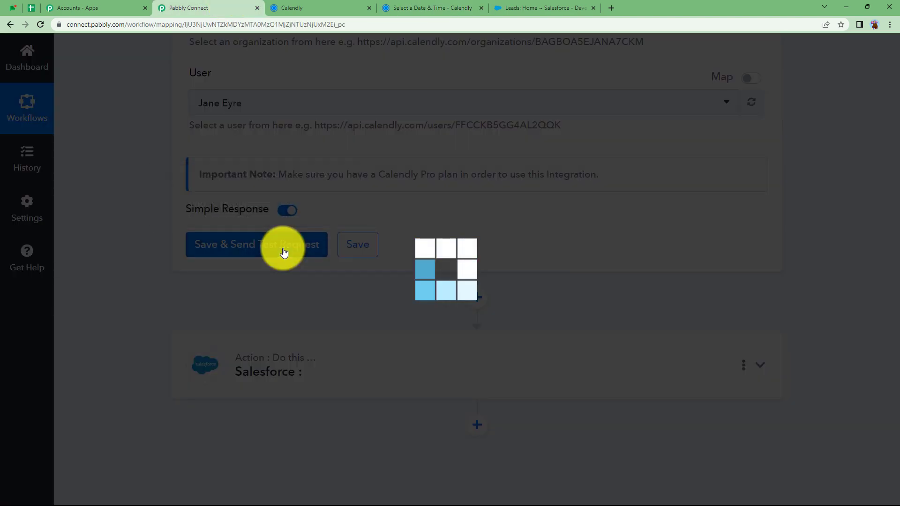
# Pick Friday, June 23 at 12:30pm for the Educational Seminar
pyautogui.click(406, 6)
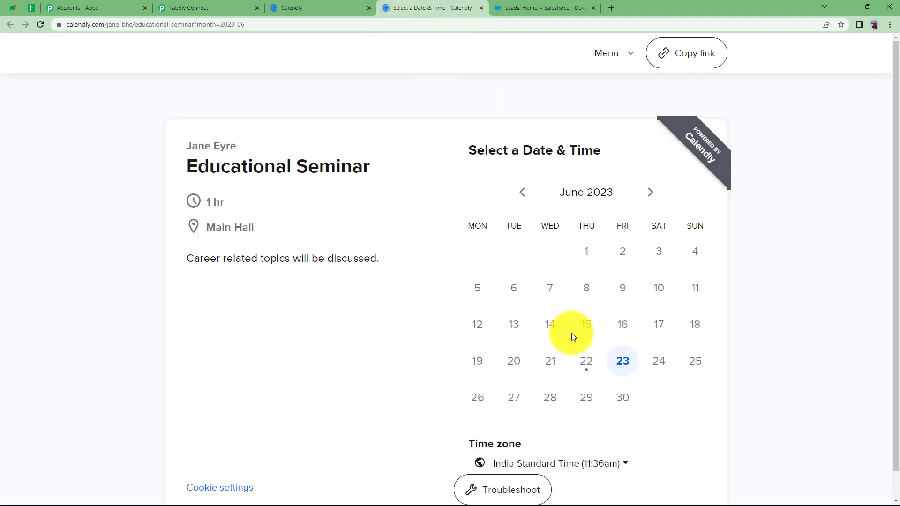
pyautogui.click(624, 365)
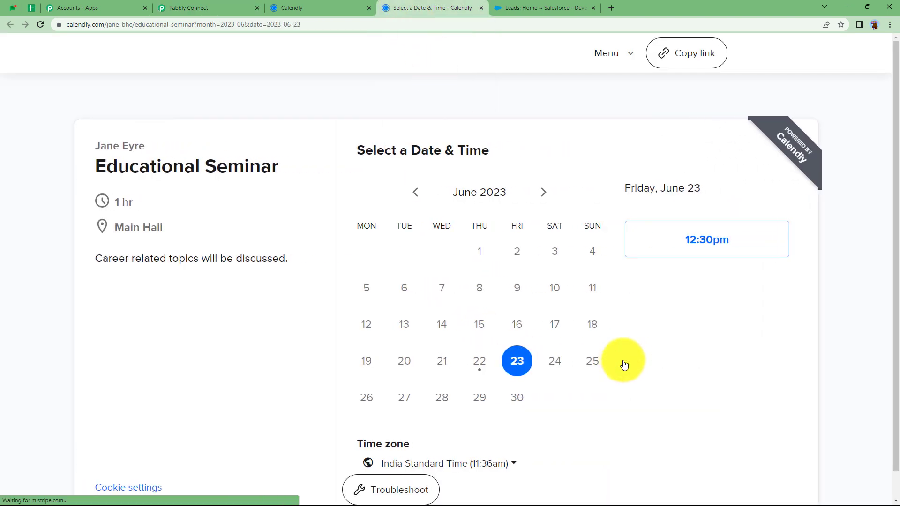
pyautogui.click(682, 242)
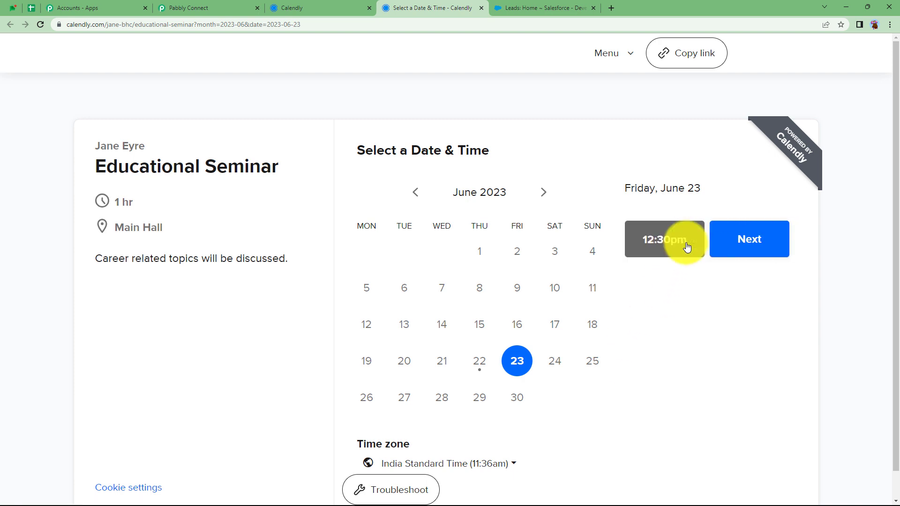
pyautogui.click(749, 245)
# Enter the invitee's name, e-mail, contact number and title 'Prof. at XYZ College', then schedule
pyautogui.click(460, 202)
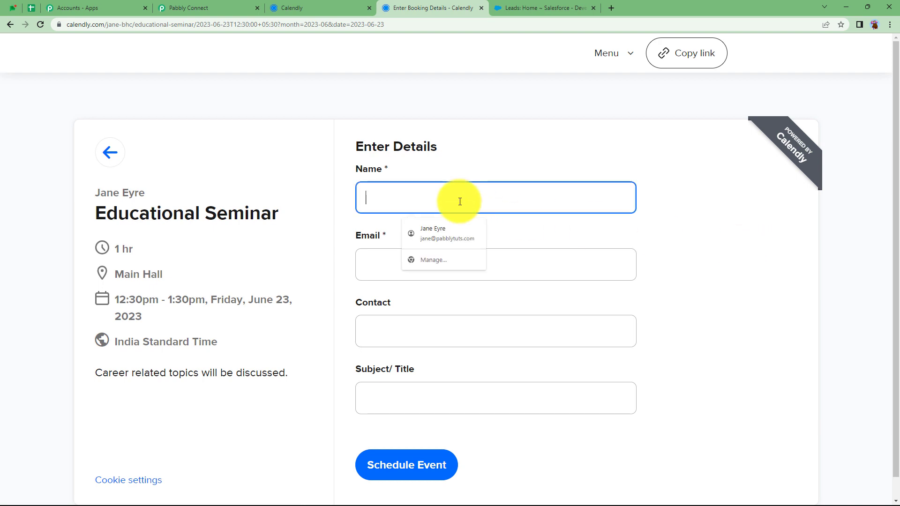
pyautogui.click(460, 256)
pyautogui.click(441, 330)
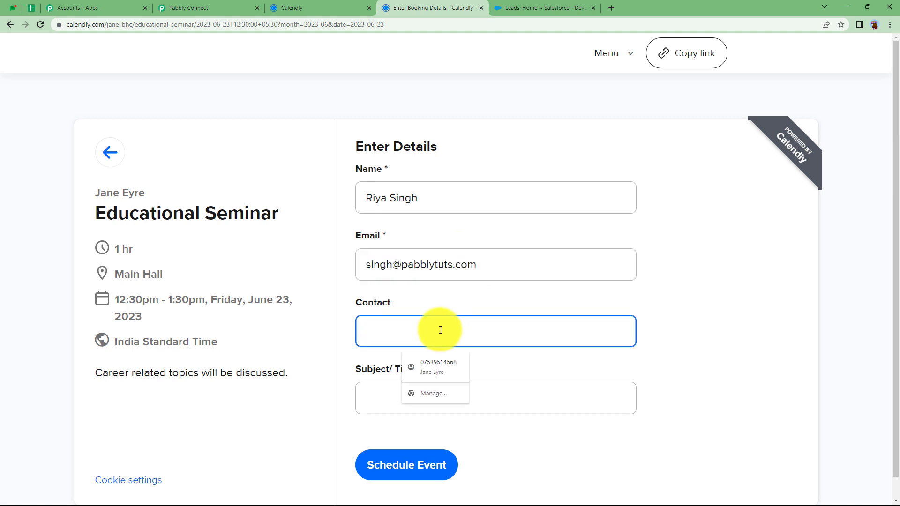
pyautogui.write('1234567895')
pyautogui.click(442, 389)
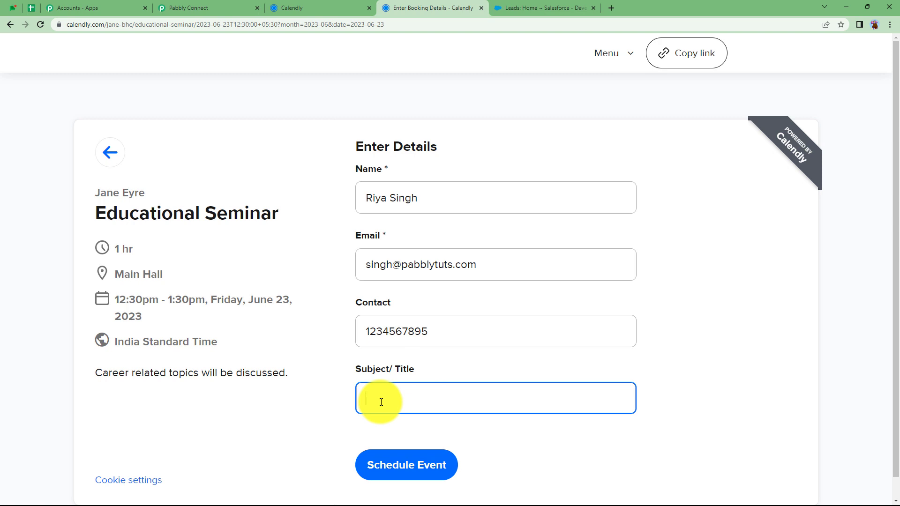
pyautogui.write('Prof. at XYZ College')
pyautogui.click(403, 462)
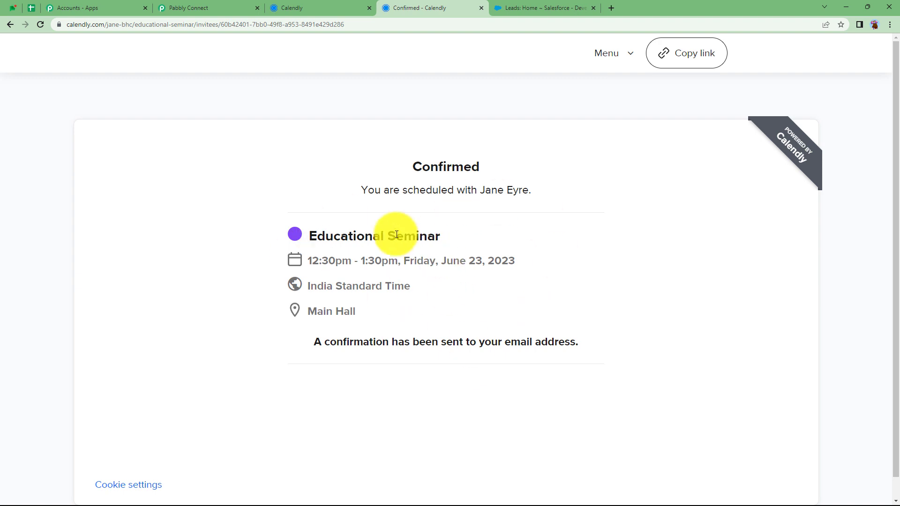
pyautogui.click(208, 4)
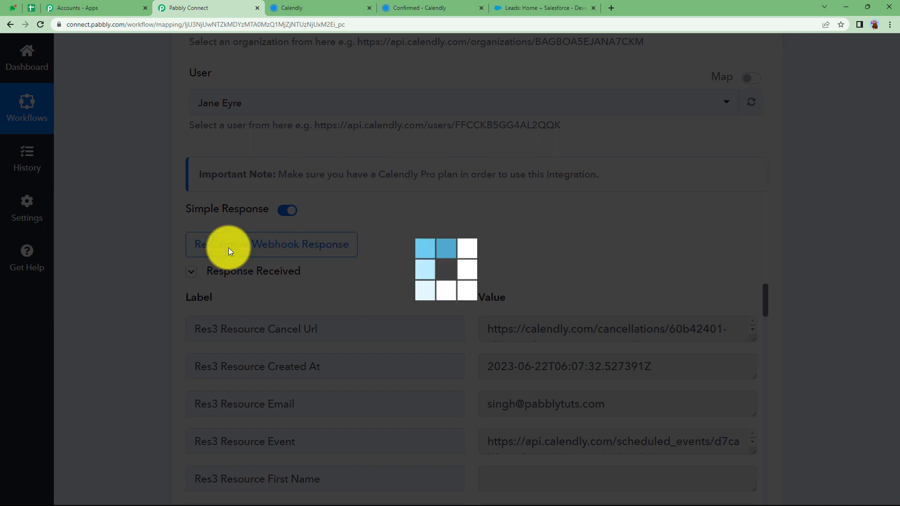
# Review the captured invitee fields in the Calendly trigger's response, starting with the e-mail
pyautogui.scroll(-3, 137, 361)
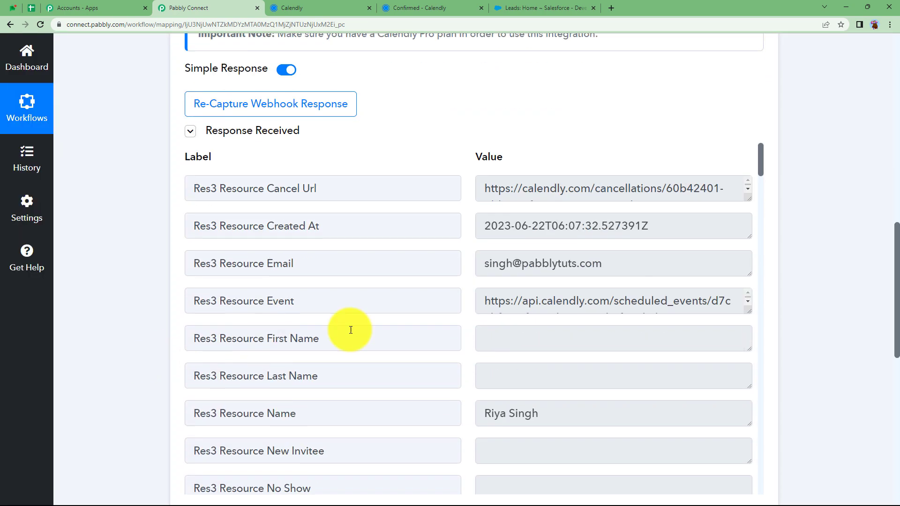
pyautogui.click(575, 263)
pyautogui.moveTo(605, 263); pyautogui.dragTo(471, 282)
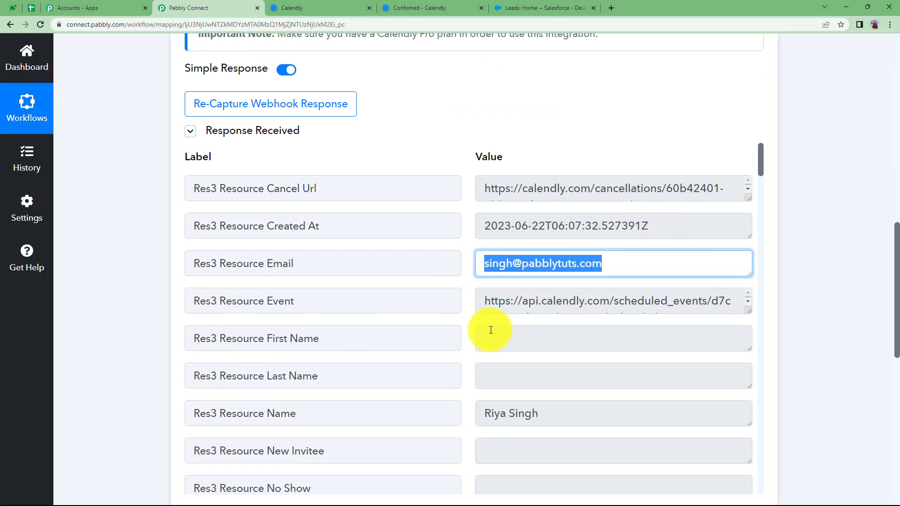
pyautogui.scroll(-2, 488, 327)
pyautogui.moveTo(547, 317); pyautogui.dragTo(426, 335)
pyautogui.scroll(-4, 427, 335)
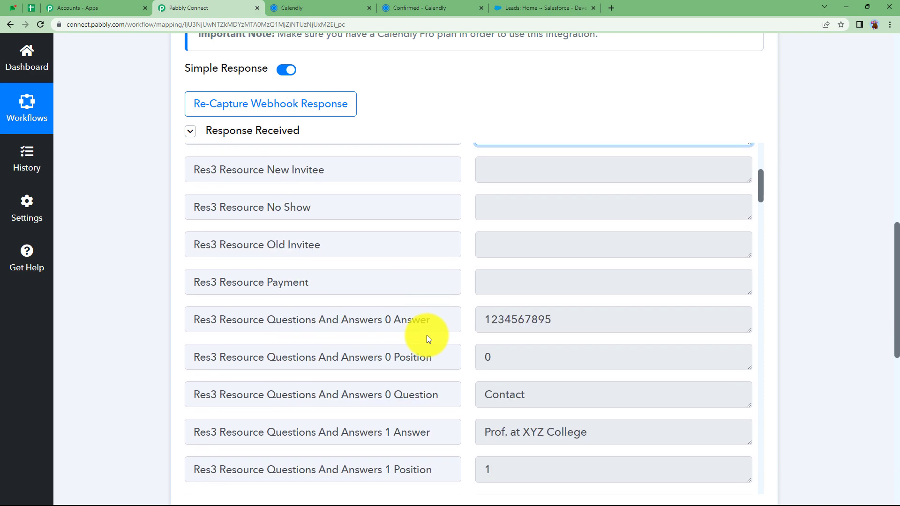
pyautogui.moveTo(552, 319); pyautogui.dragTo(455, 342)
pyautogui.scroll(-3, 448, 346)
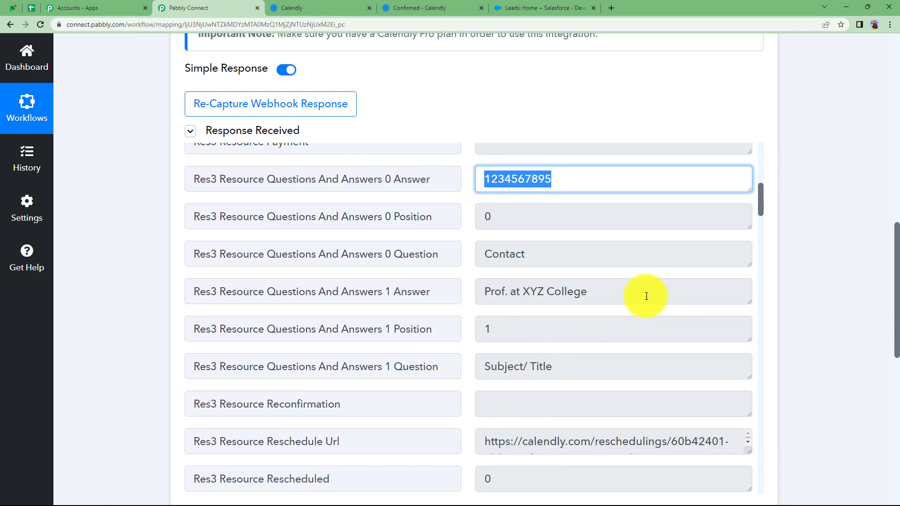
pyautogui.moveTo(643, 295); pyautogui.dragTo(454, 315)
pyautogui.scroll(-13, 475, 353)
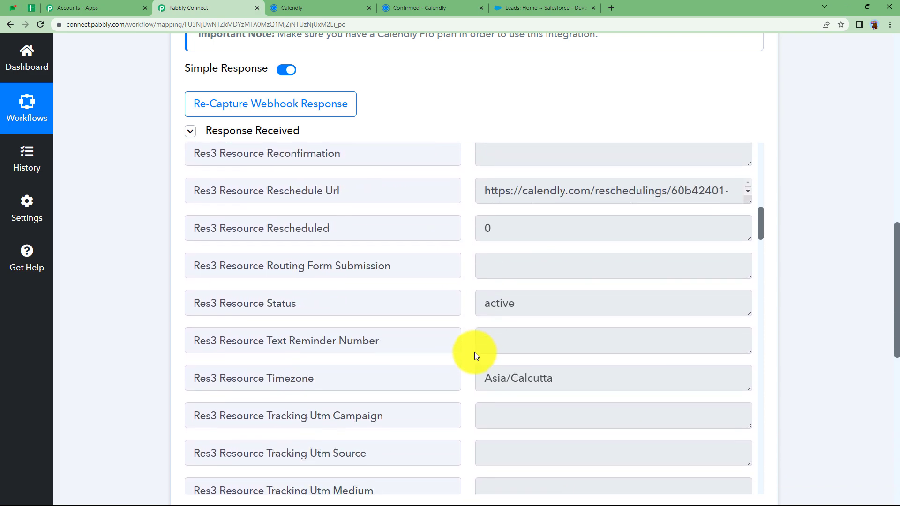
pyautogui.scroll(-7, 474, 353)
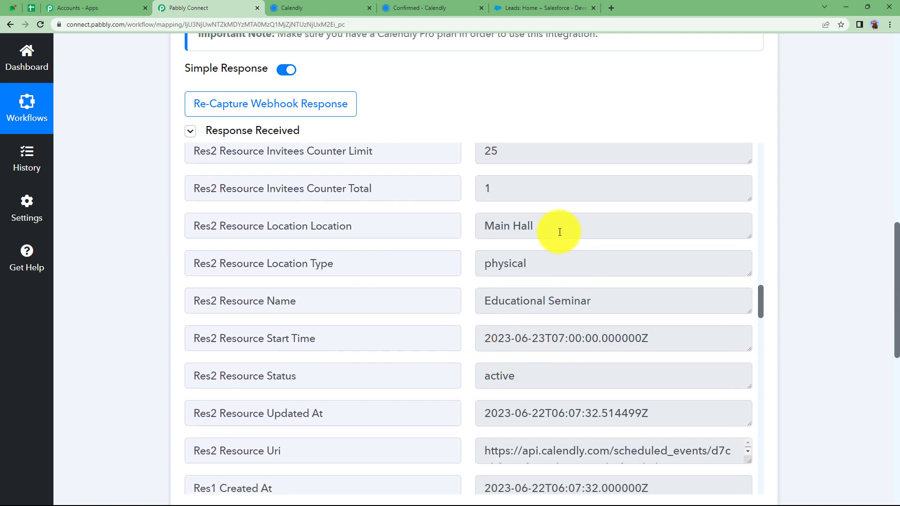
# Check the Main Hall location, location type and Educational Seminar values, then collapse the trigger
pyautogui.click(489, 227)
pyautogui.click(549, 263)
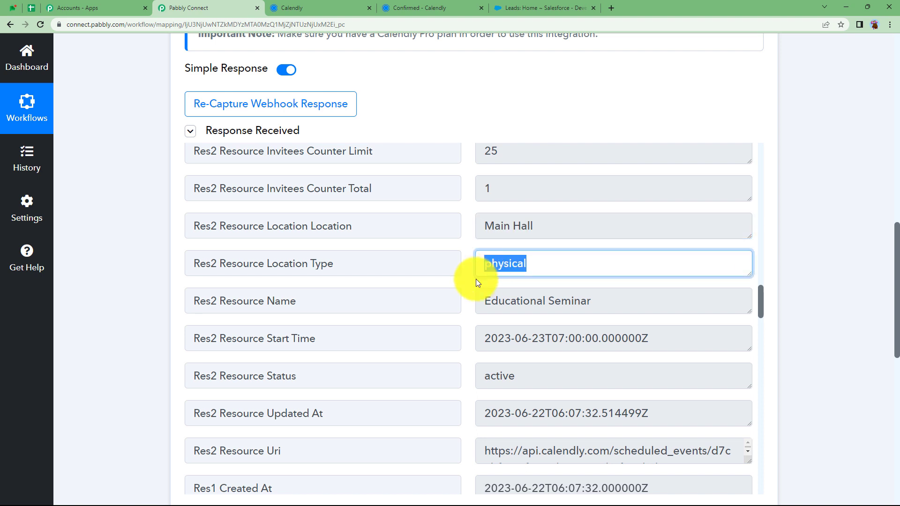
pyautogui.click(605, 301)
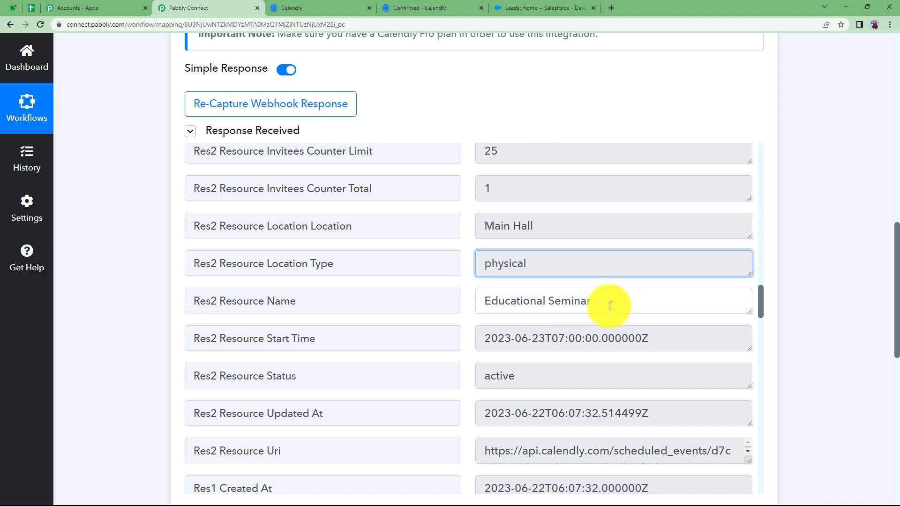
pyautogui.scroll(-3, 473, 336)
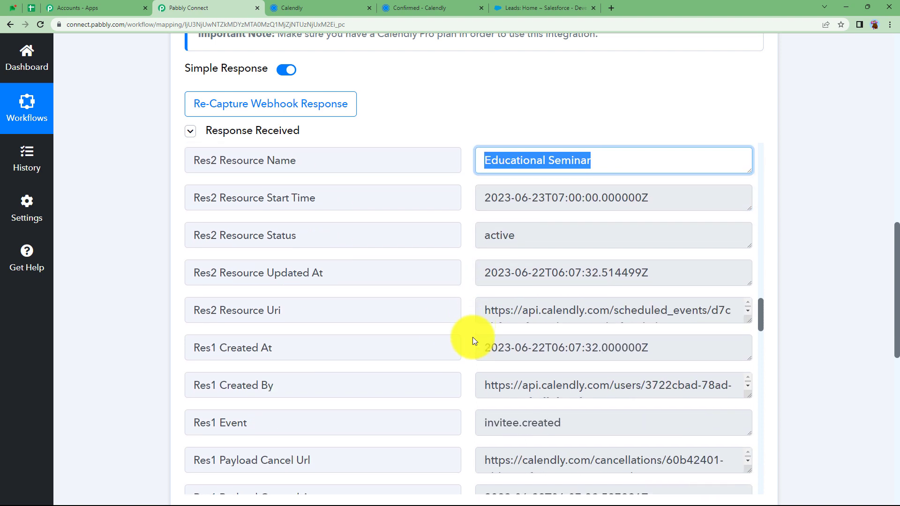
pyautogui.scroll(-1, 472, 336)
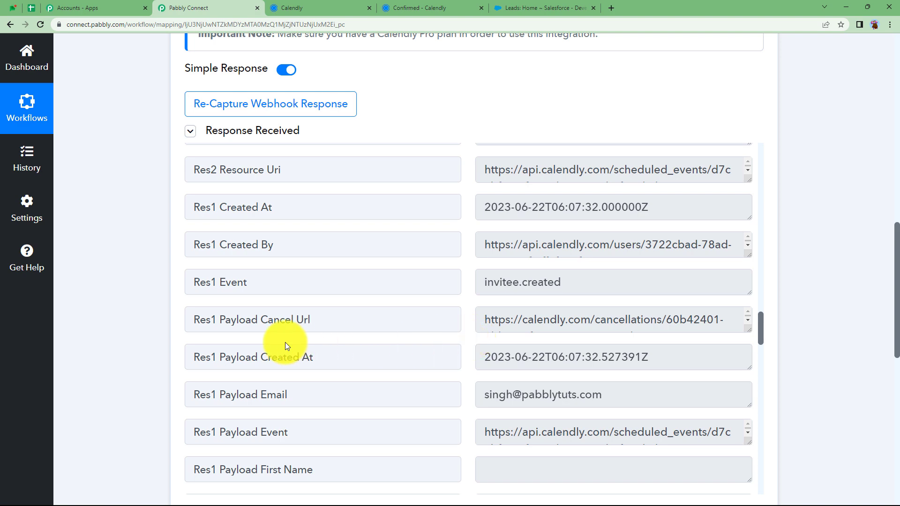
pyautogui.scroll(8, 151, 375)
pyautogui.scroll(5, 150, 379)
pyautogui.click(370, 279)
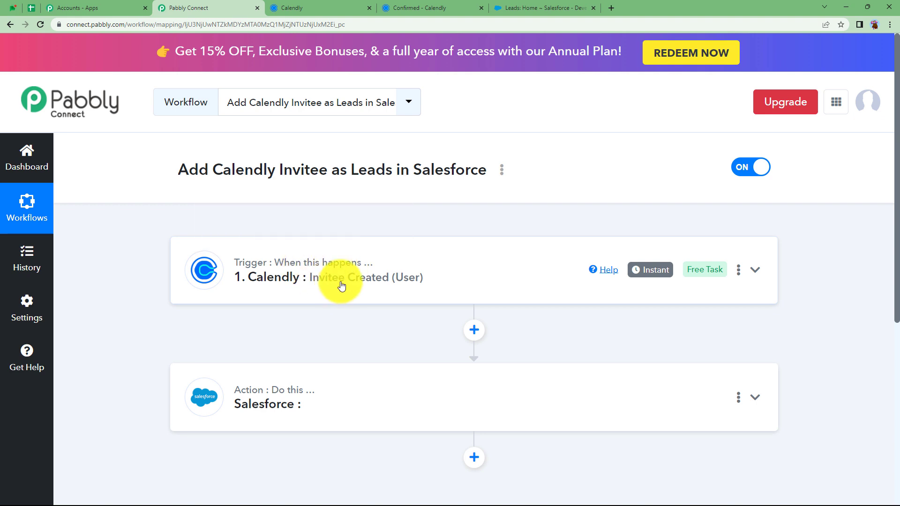
# Set the Salesforce action event to Create Lead
pyautogui.click(300, 396)
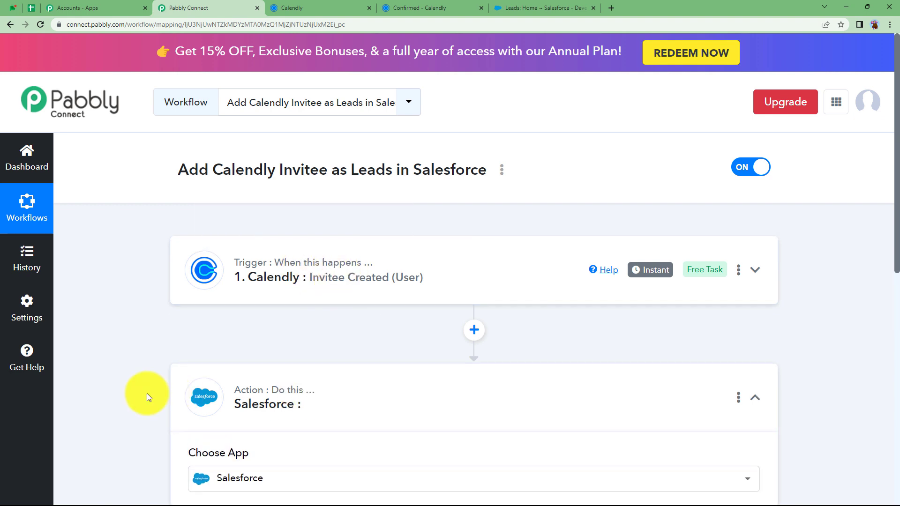
pyautogui.scroll(-2, 148, 392)
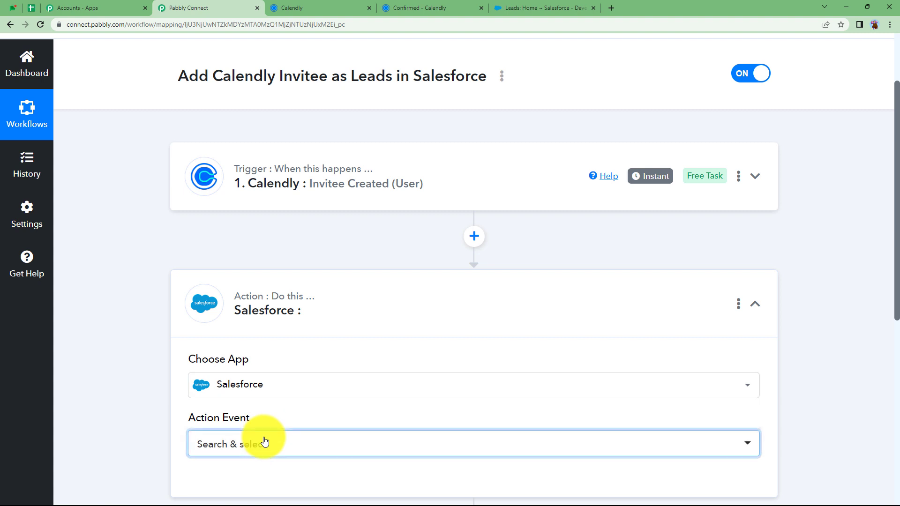
pyautogui.click(264, 442)
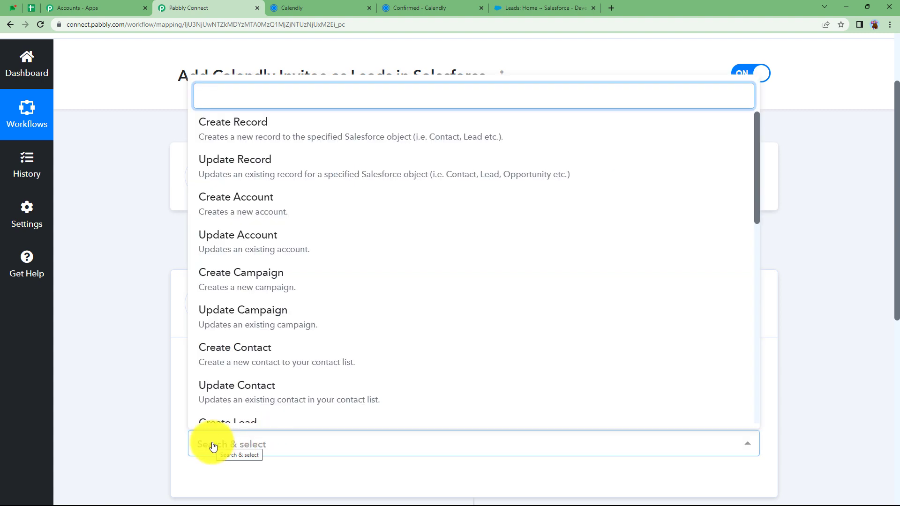
pyautogui.scroll(-2, 305, 324)
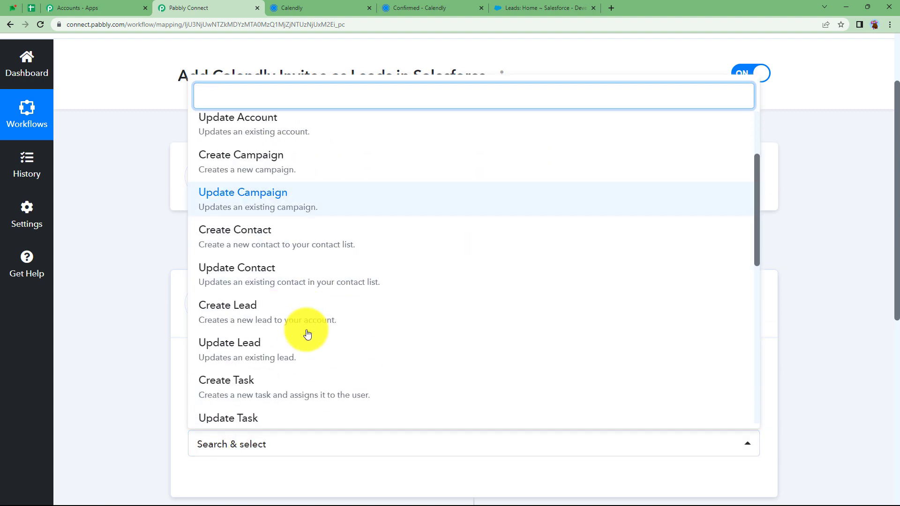
pyautogui.click(245, 295)
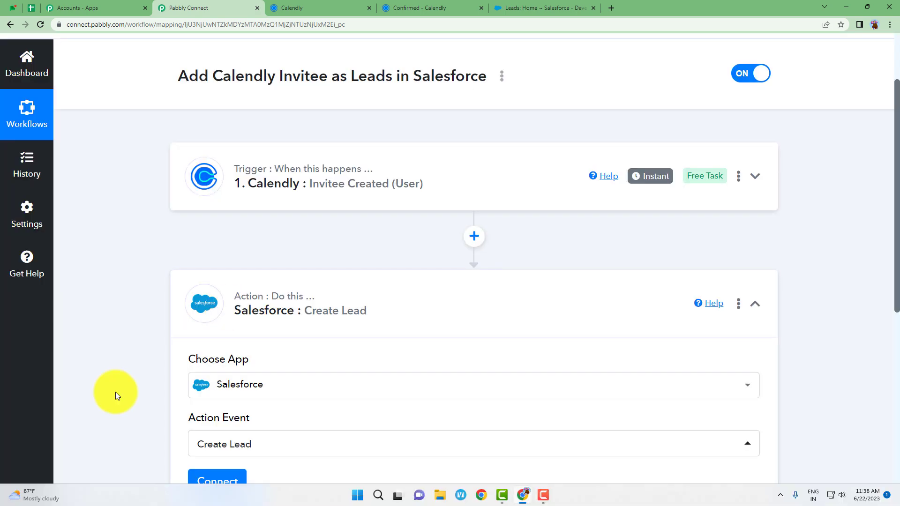
pyautogui.scroll(-3, 179, 374)
# Authorize a new Salesforce connection so the lead fields appear
pyautogui.click(219, 346)
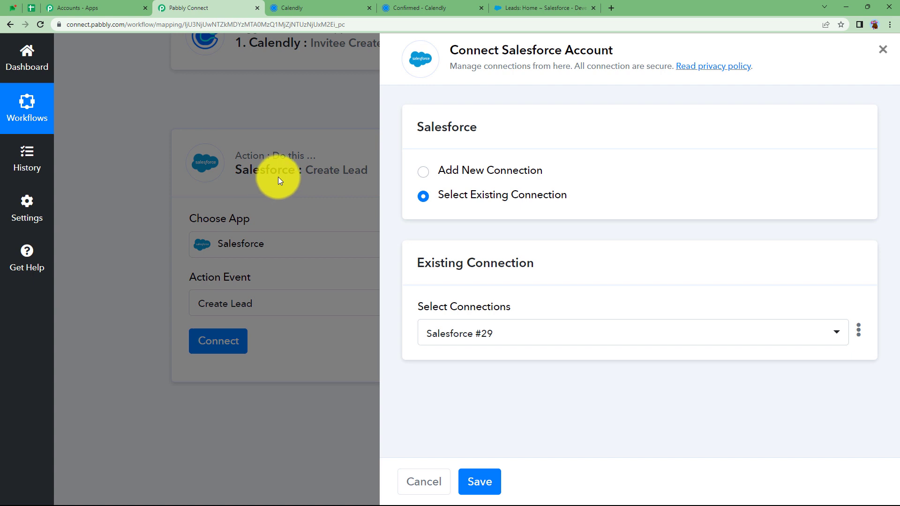
pyautogui.click(470, 170)
pyautogui.click(514, 324)
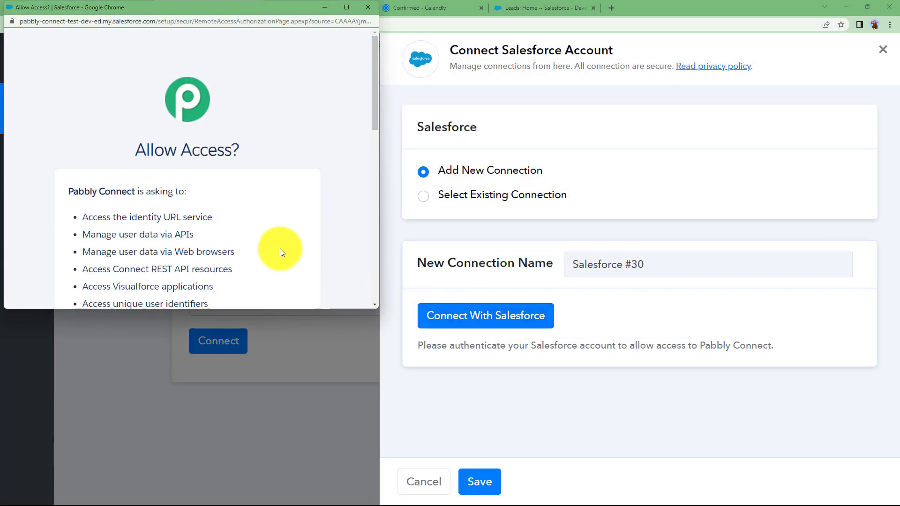
pyautogui.scroll(-8, 208, 206)
pyautogui.scroll(-3, 208, 206)
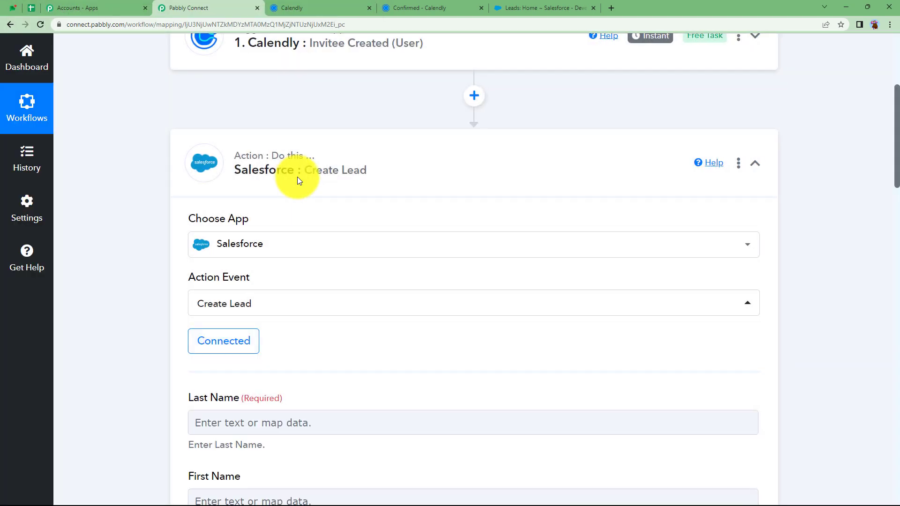
# Check the Salesforce Create Lead step's required Last Name and First Name fields
pyautogui.scroll(-1, 123, 387)
pyautogui.scroll(-2, 122, 387)
pyautogui.click(228, 289)
pyautogui.click(218, 365)
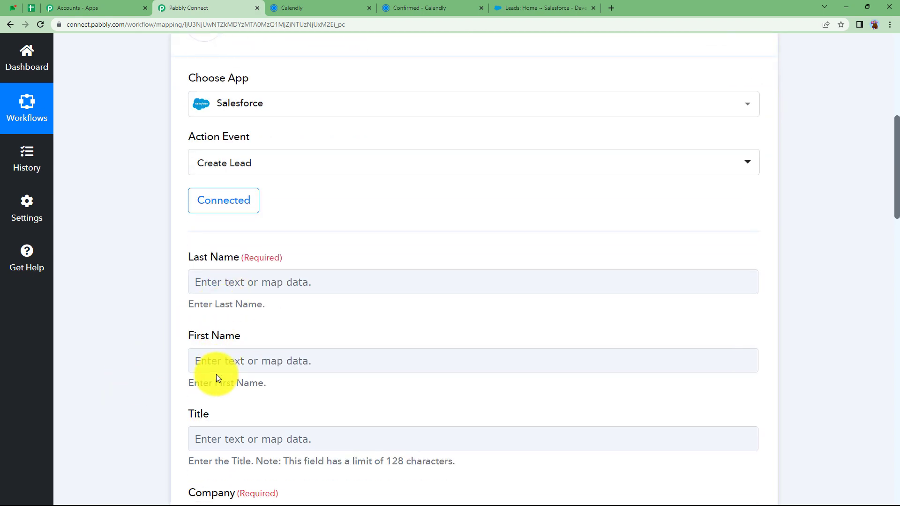
pyautogui.scroll(2, 232, 357)
pyautogui.scroll(5, 231, 358)
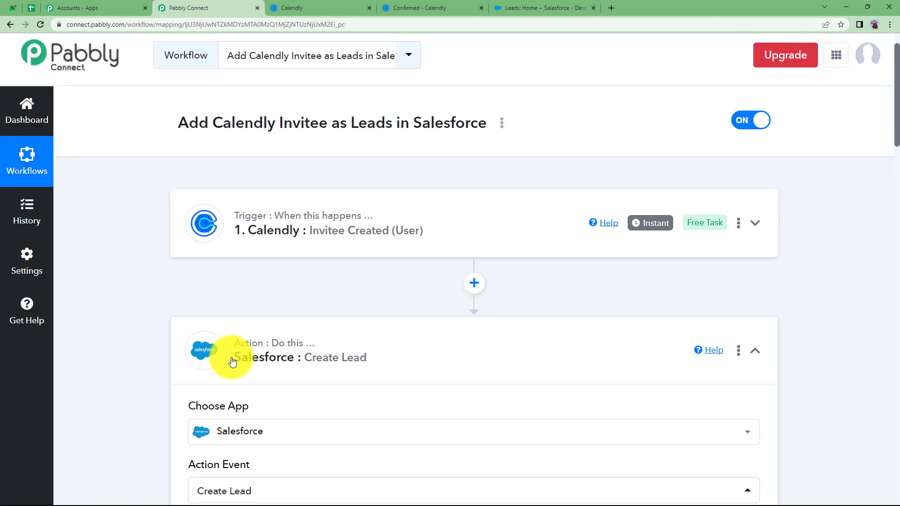
# Insert a new step after the Calendly trigger using the Text Formatter app, found by searching 'text'
pyautogui.click(475, 284)
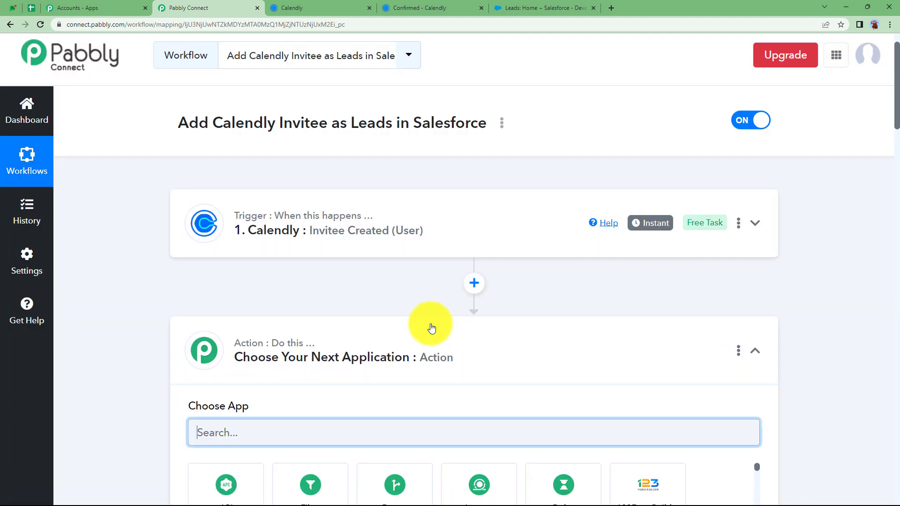
pyautogui.scroll(-2, 211, 413)
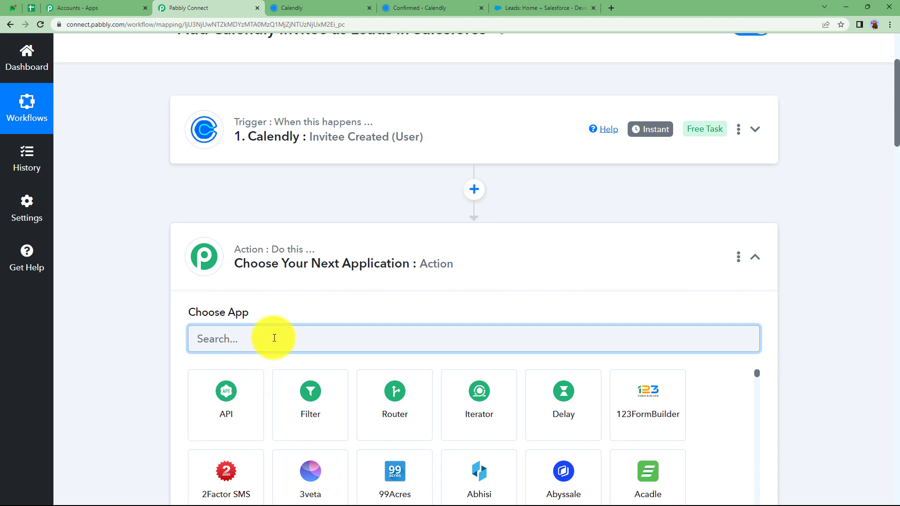
pyautogui.write('text')
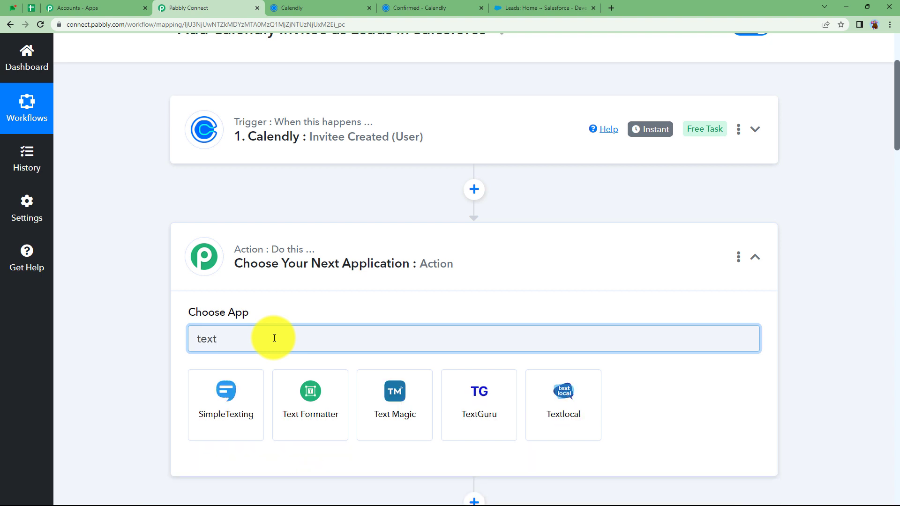
pyautogui.click(297, 388)
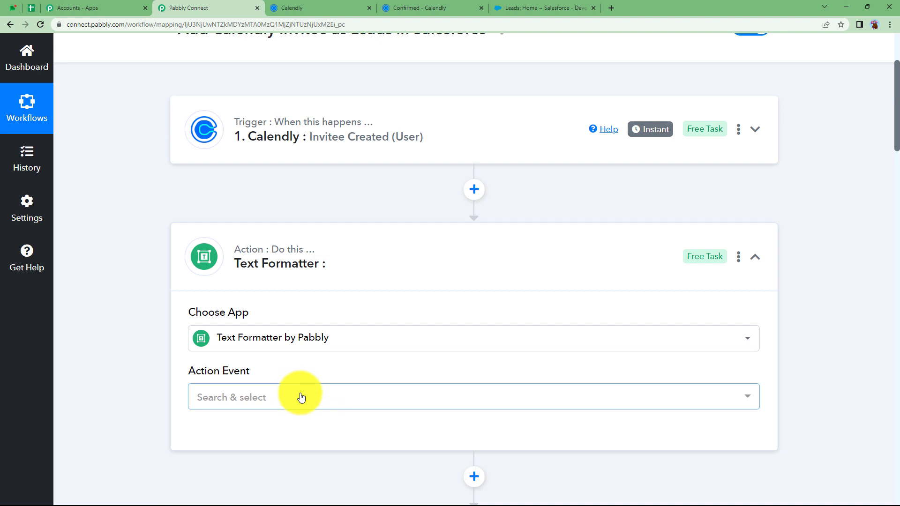
# Set the Text Formatter action event to Split Text, connect it, and open Text to Split's data choices
pyautogui.click(301, 398)
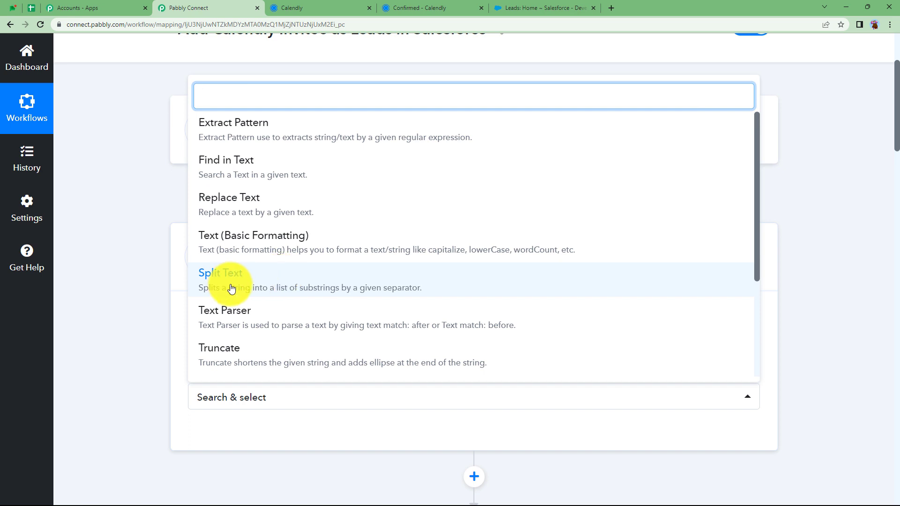
pyautogui.click(210, 283)
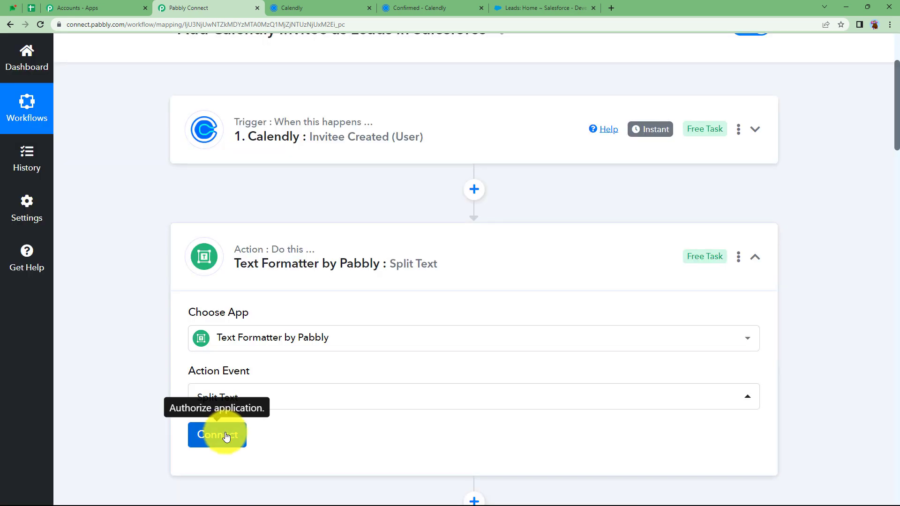
pyautogui.click(225, 434)
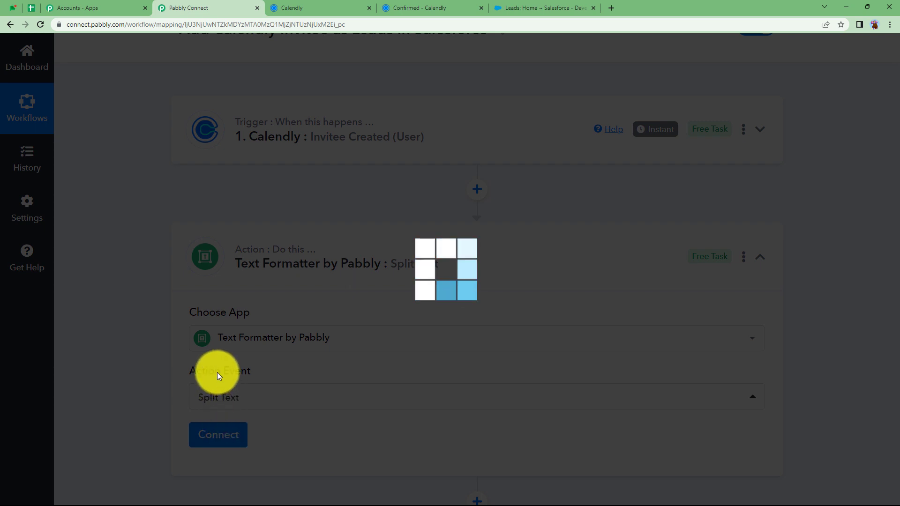
pyautogui.scroll(-6, 287, 282)
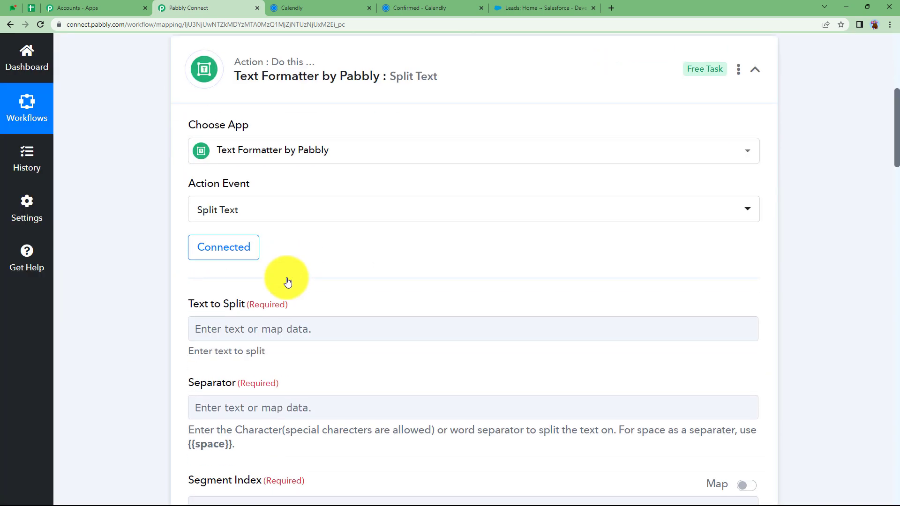
pyautogui.click(269, 235)
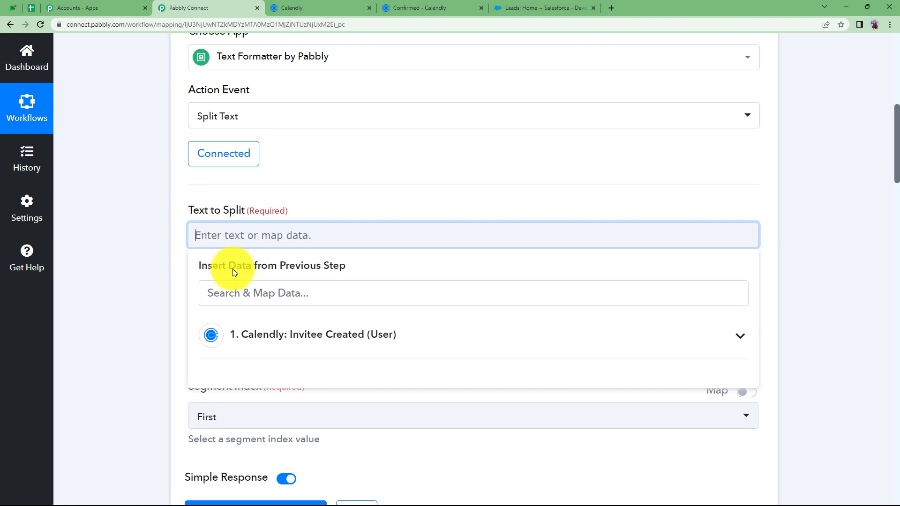
# Map the Calendly invitee Name into Text to Split, with separator {{space}] and Segment Index All
pyautogui.click(258, 323)
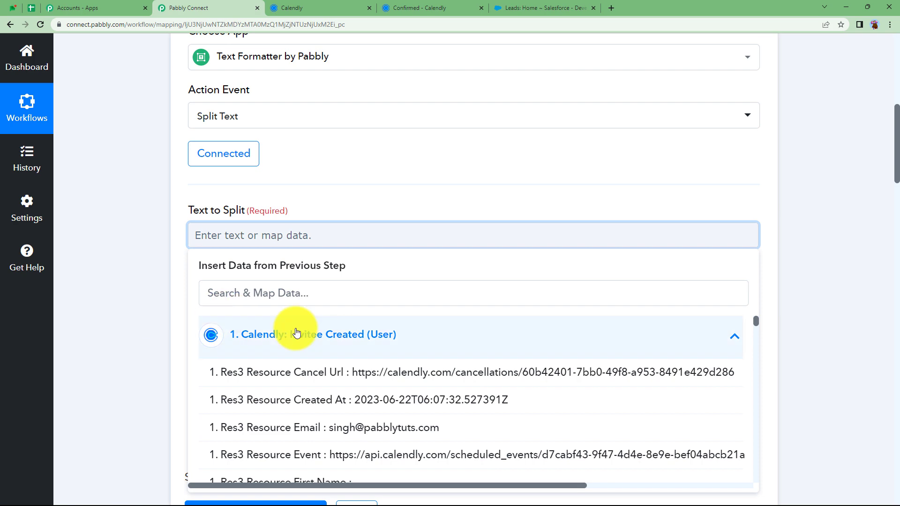
pyautogui.scroll(-3, 149, 330)
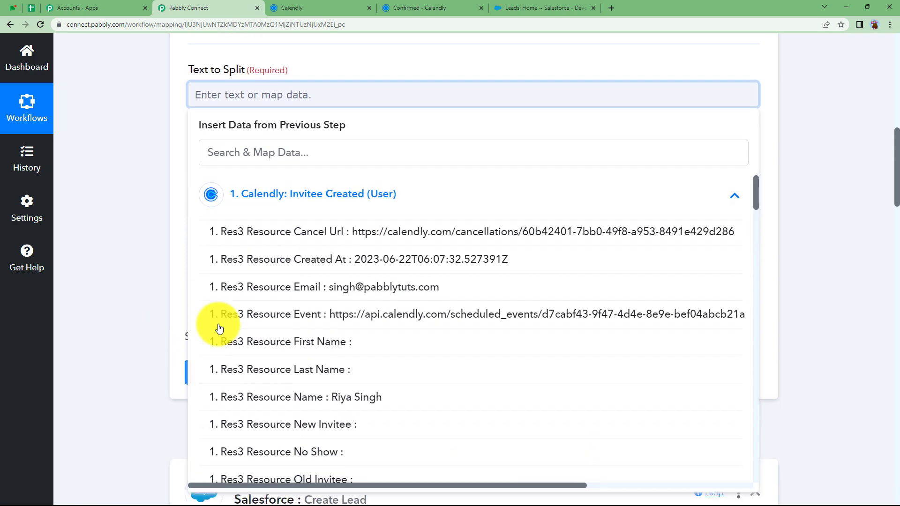
pyautogui.click(309, 409)
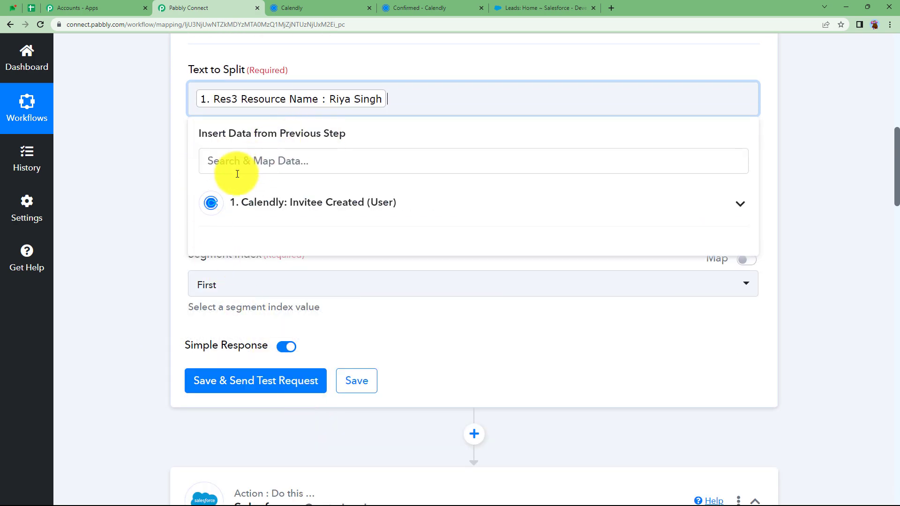
pyautogui.click(171, 191)
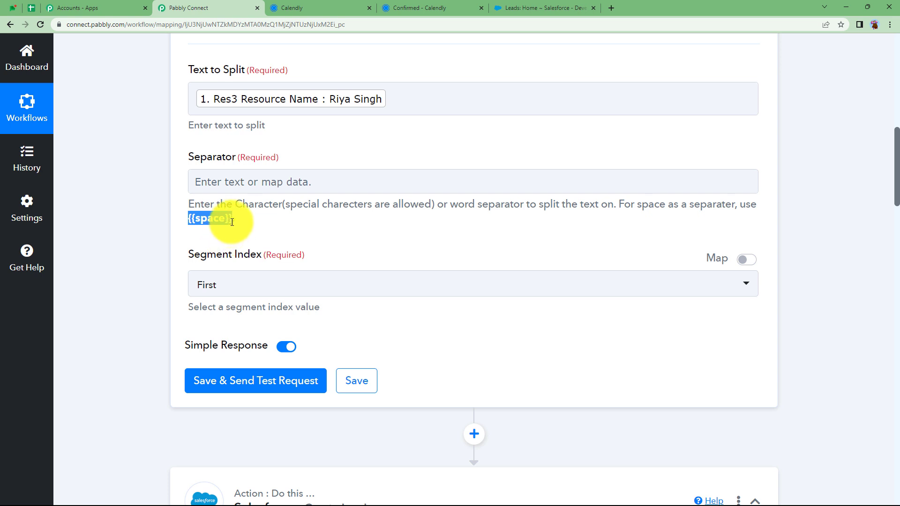
pyautogui.click(246, 187)
pyautogui.write('{{space}}')
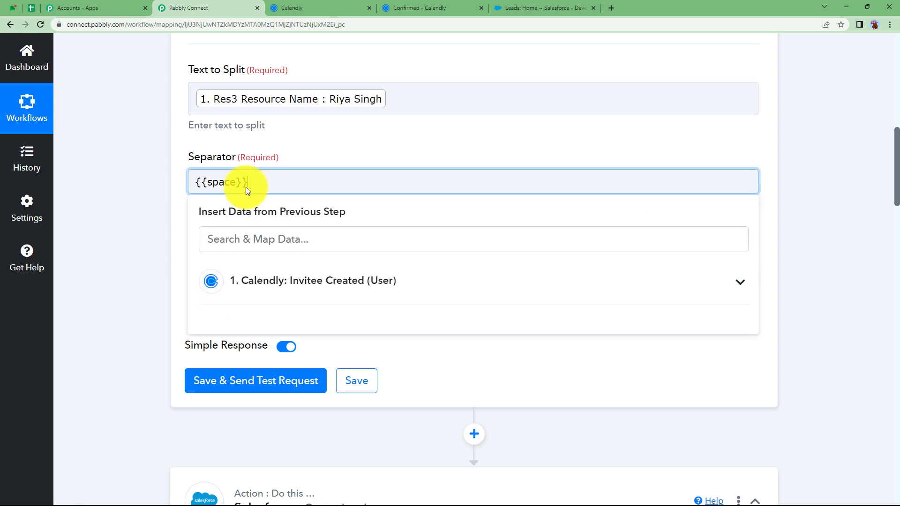
pyautogui.click(174, 219)
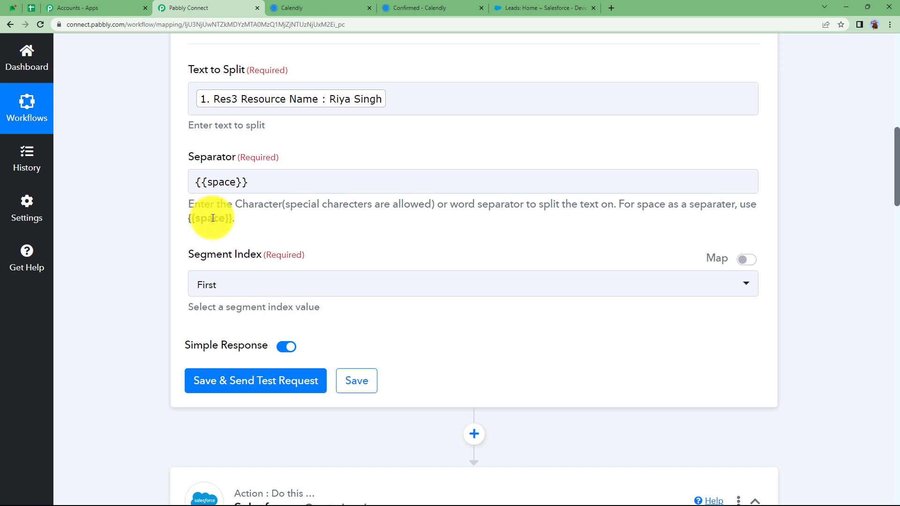
pyautogui.click(245, 284)
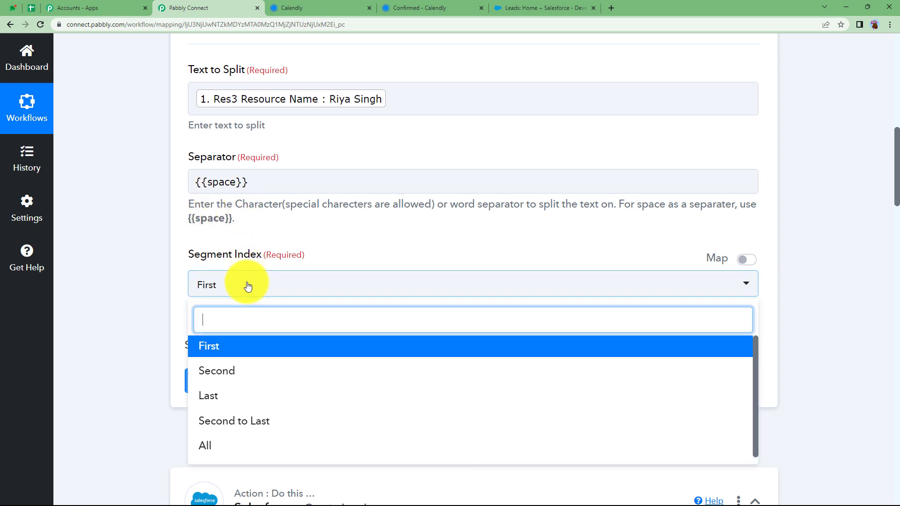
pyautogui.click(215, 444)
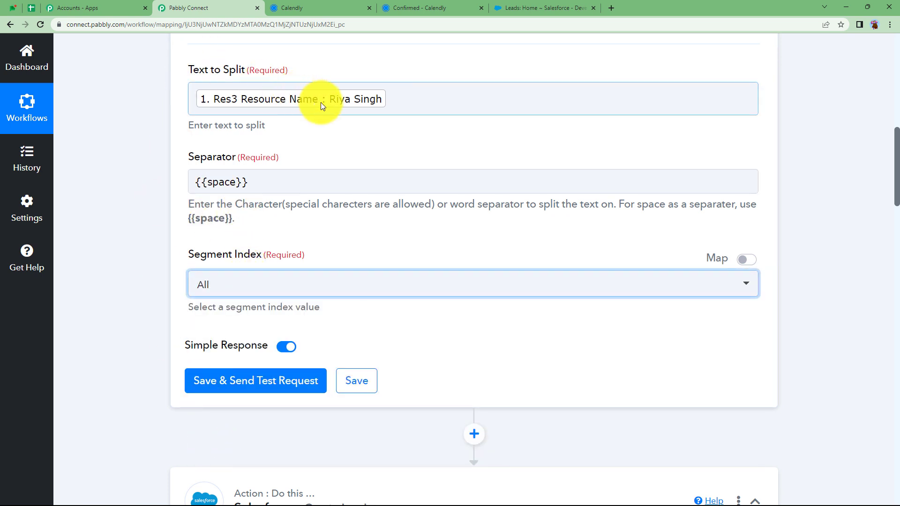
# Save and test Split Text, confirming Result 0 and Result 1 hold the first and last names
pyautogui.click(281, 377)
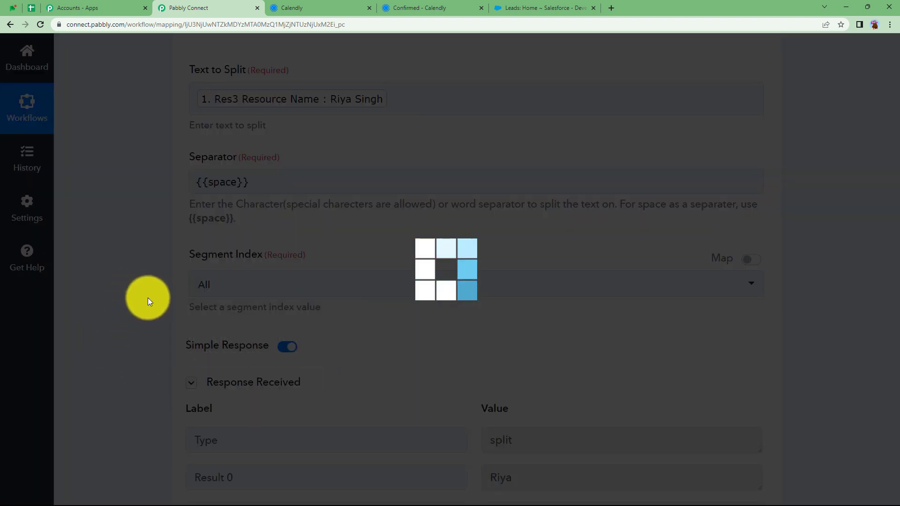
pyautogui.scroll(-4, 147, 301)
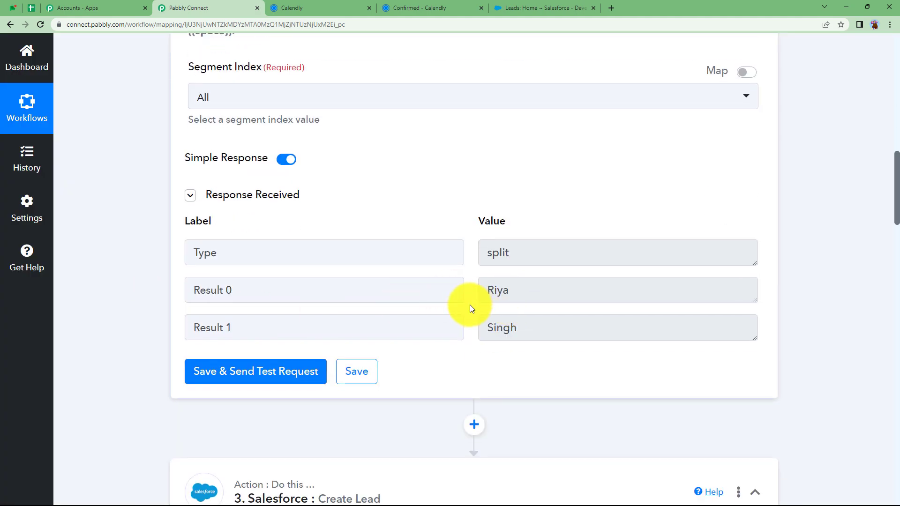
pyautogui.scroll(10, 429, 288)
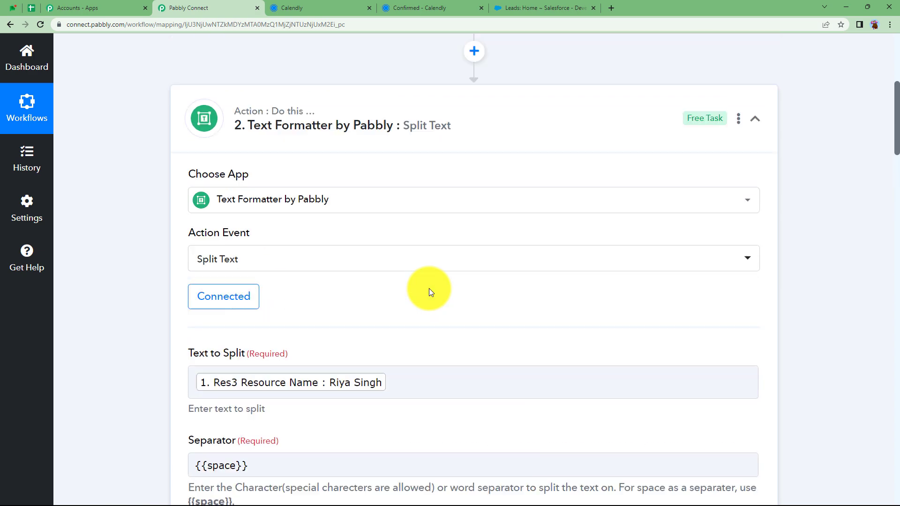
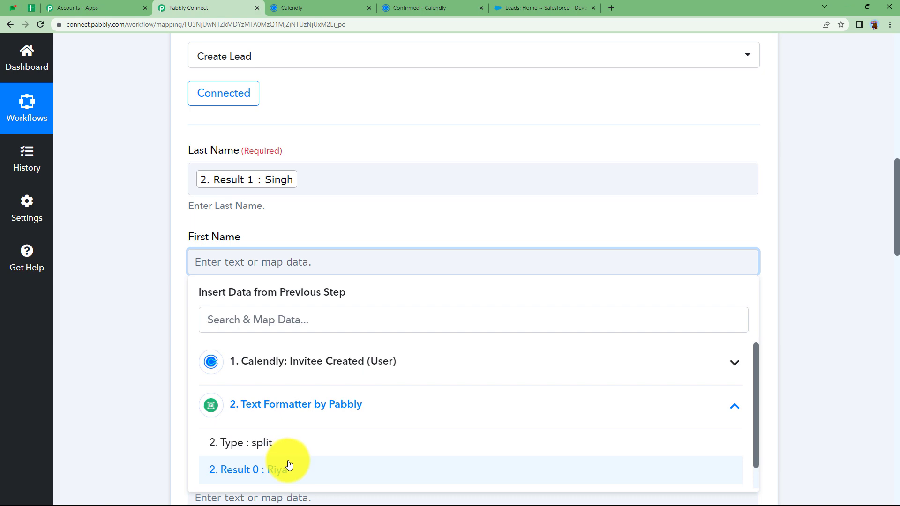
# Map split-name Result 0 into First Name and leave Title empty
pyautogui.click(288, 466)
pyautogui.click(157, 300)
pyautogui.scroll(-3, 215, 215)
pyautogui.click(220, 211)
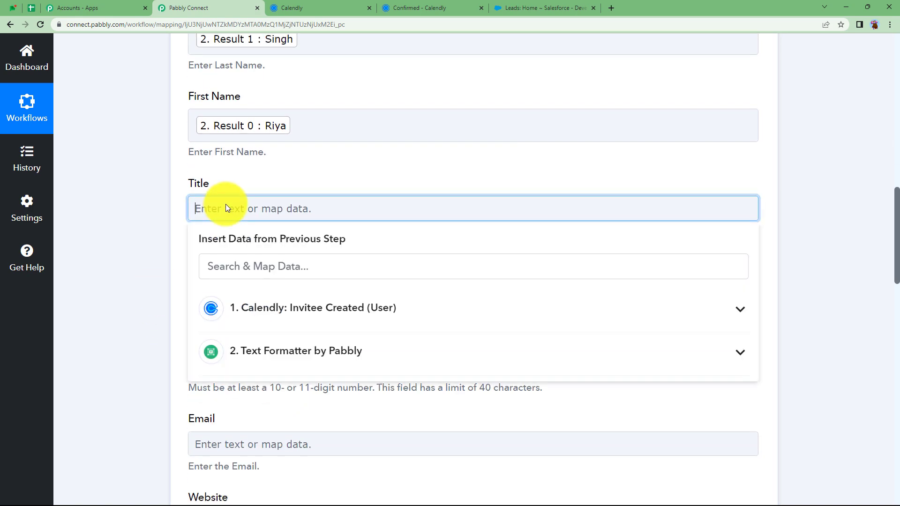
pyautogui.click(171, 255)
# Map the Calendly answer found by searching 'xyz' (XYZ College) into Company
pyautogui.click(221, 284)
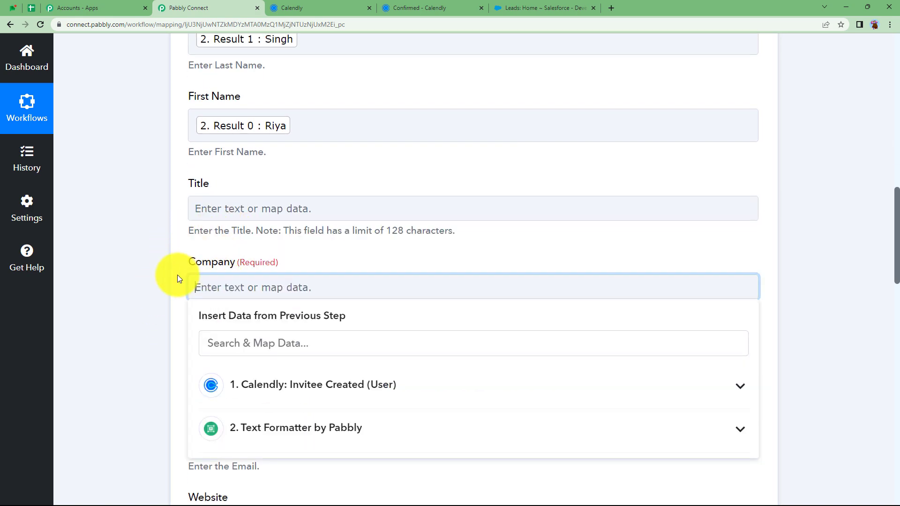
pyautogui.scroll(-2, 177, 275)
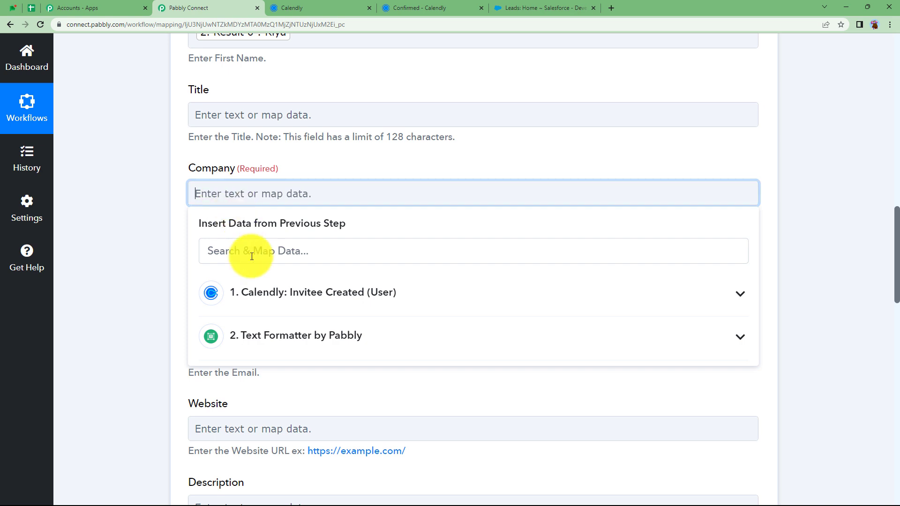
pyautogui.click(292, 305)
pyautogui.click(266, 254)
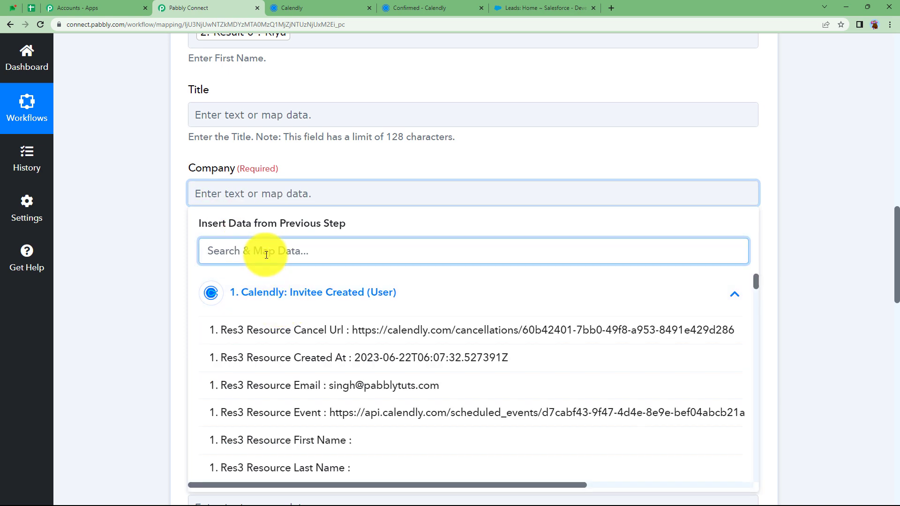
pyautogui.write('xy')
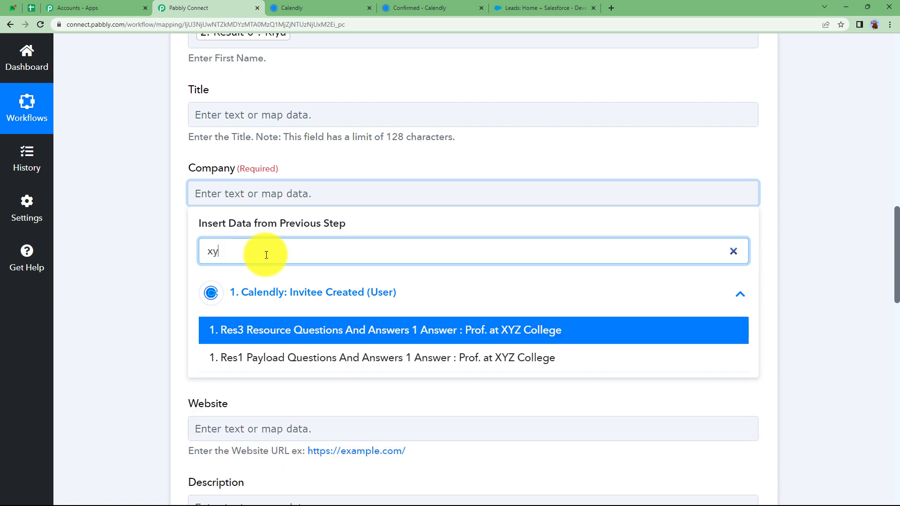
pyautogui.write('z')
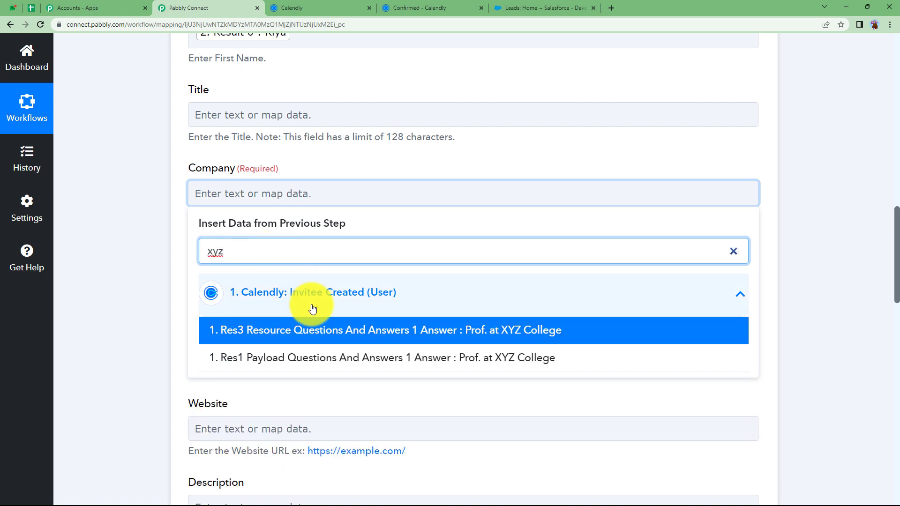
pyautogui.click(334, 333)
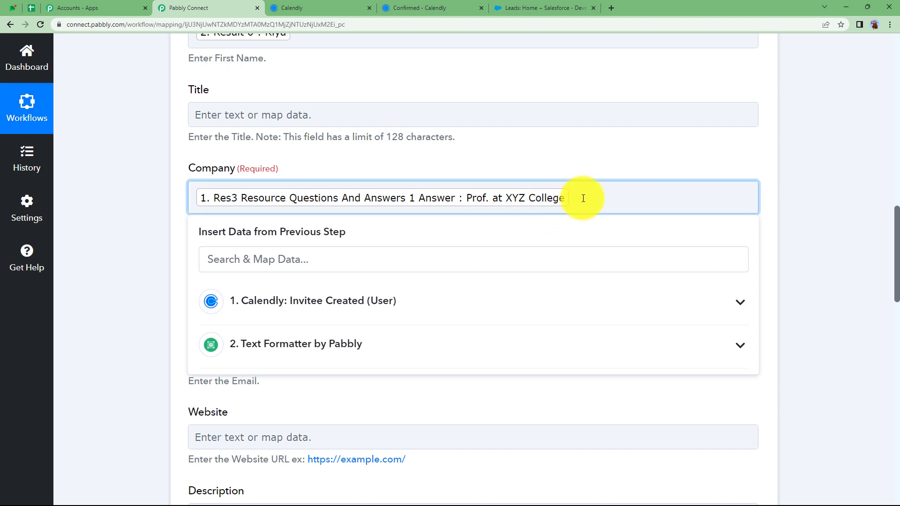
pyautogui.click(177, 254)
# Map the invitee's phone-number answer, found by searching '123', into Phone
pyautogui.click(224, 286)
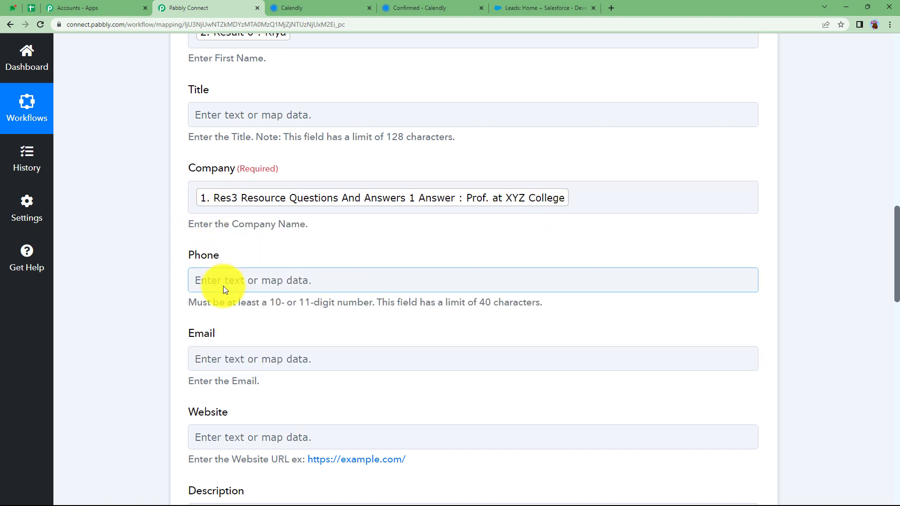
pyautogui.click(261, 378)
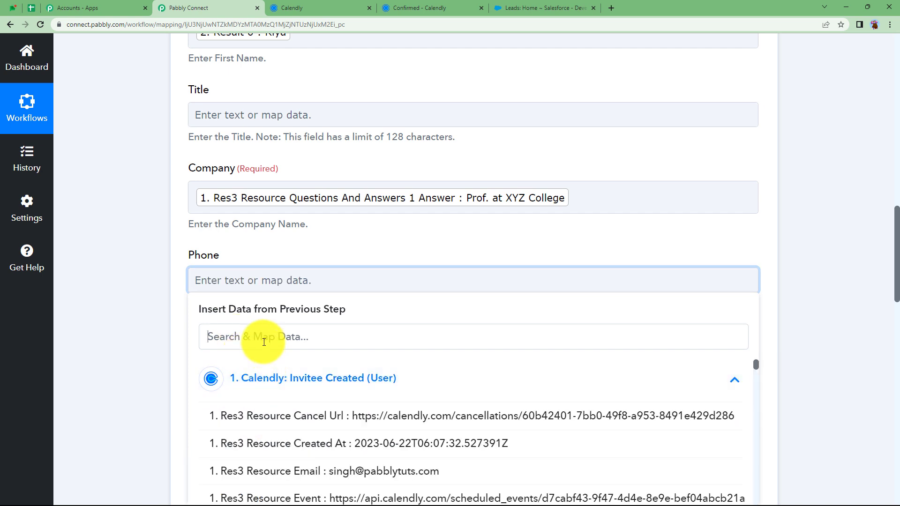
pyautogui.click(253, 340)
pyautogui.write('123')
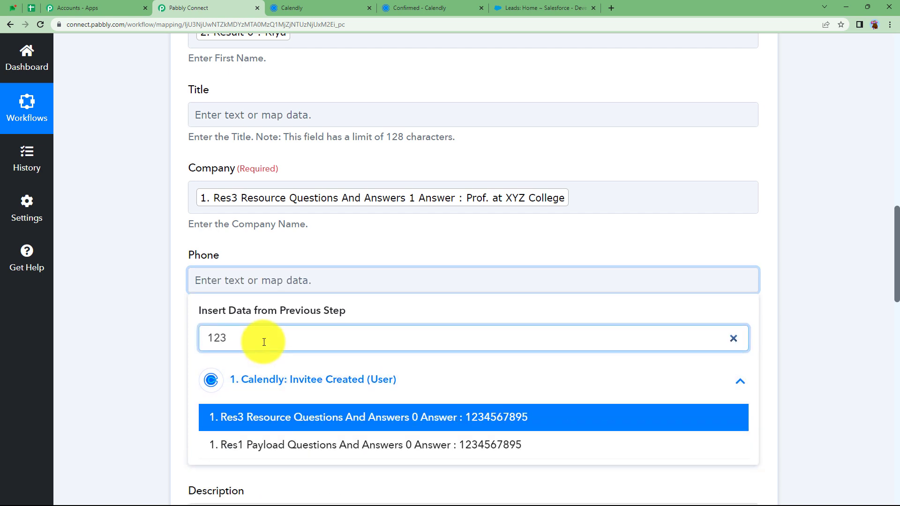
pyautogui.click(311, 415)
pyautogui.click(171, 261)
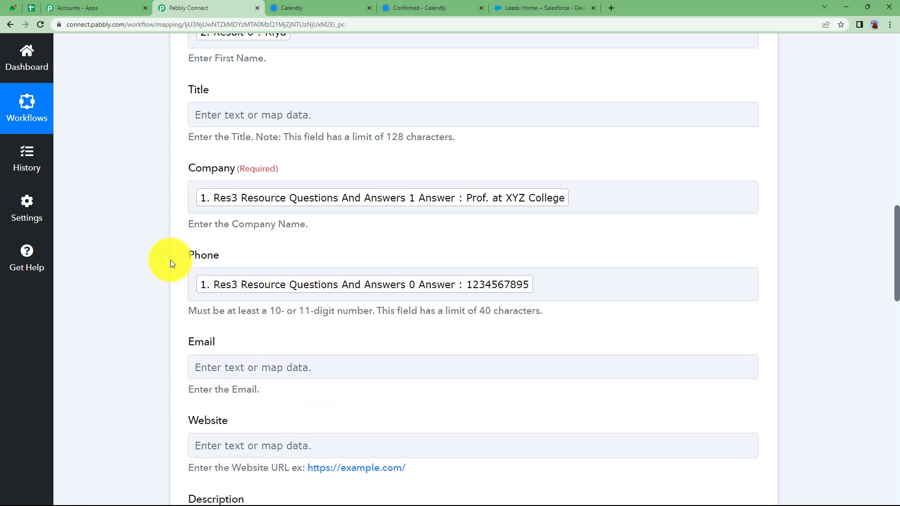
# Map the Calendly invitee's email, found by searching '@', into Email
pyautogui.scroll(-3, 170, 260)
pyautogui.click(222, 226)
pyautogui.click(246, 291)
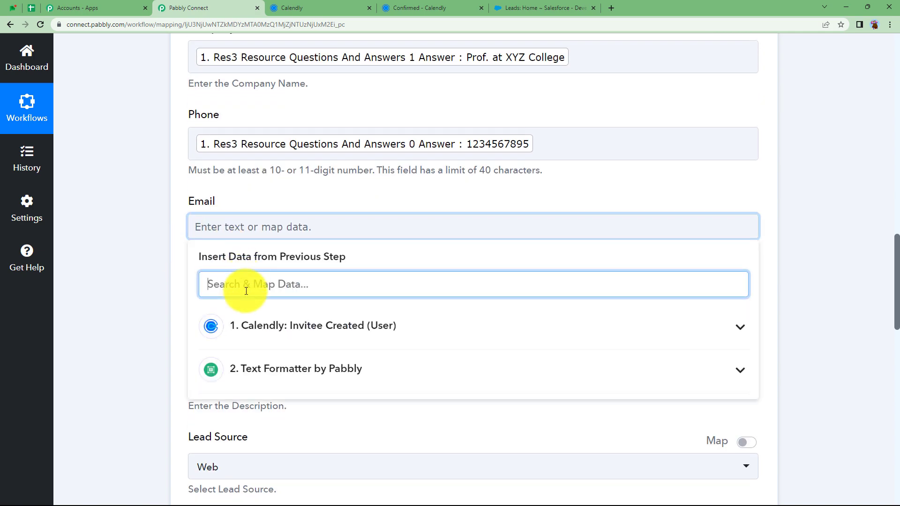
pyautogui.write('@')
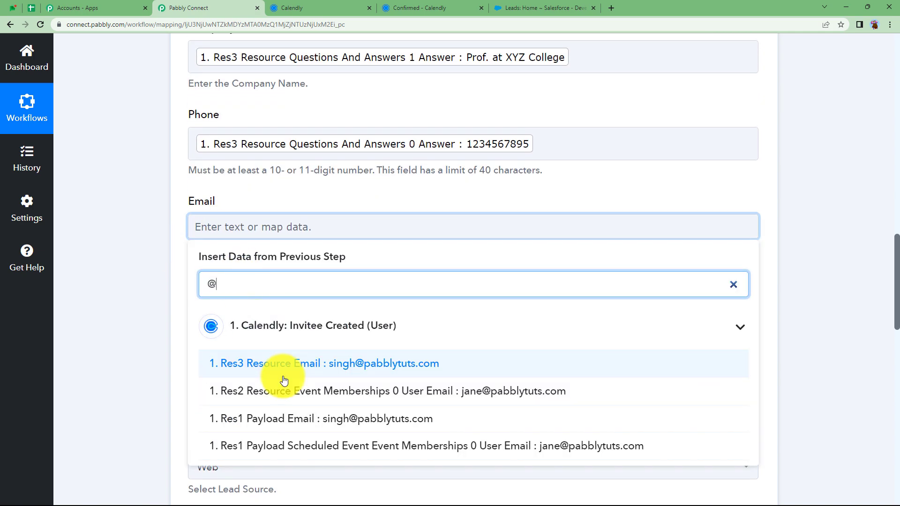
pyautogui.click(288, 365)
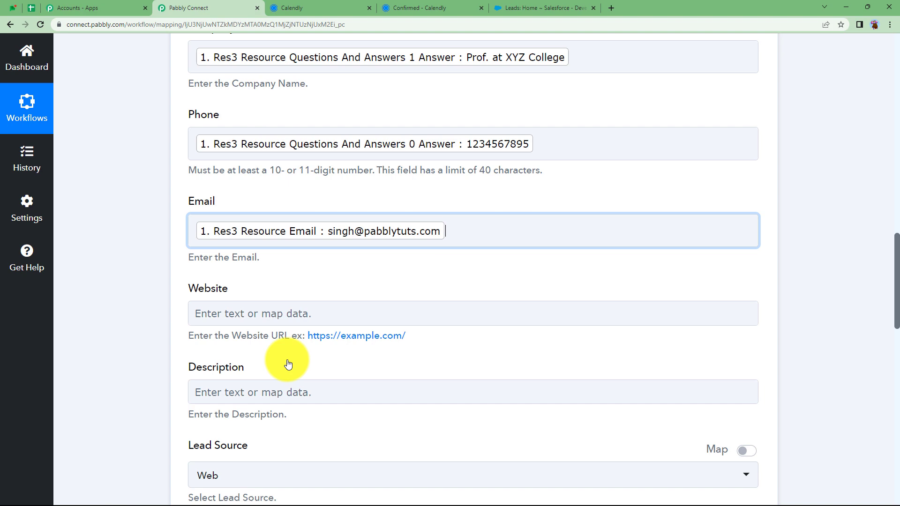
pyautogui.click(142, 300)
# Leave the Street field empty and review the remaining lead fields
pyautogui.scroll(-4, 142, 300)
pyautogui.scroll(-9, 142, 300)
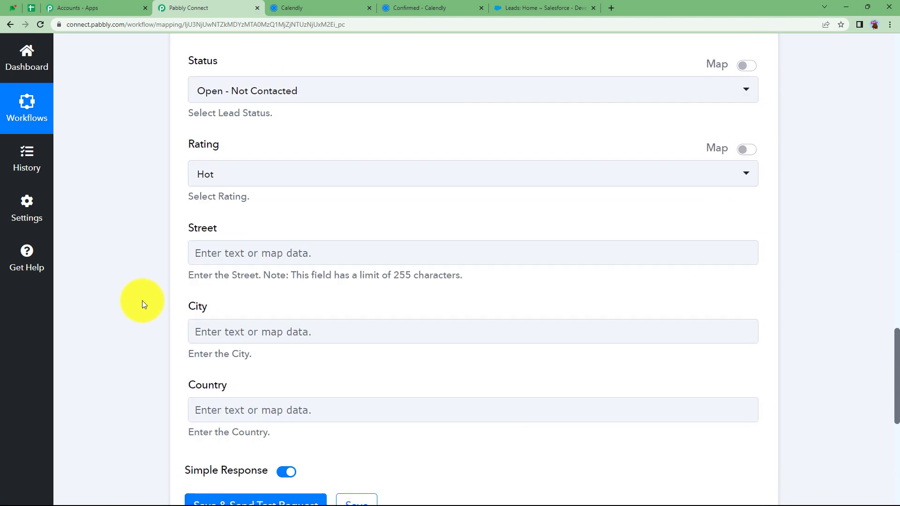
pyautogui.scroll(3, 142, 300)
pyautogui.scroll(9, 142, 300)
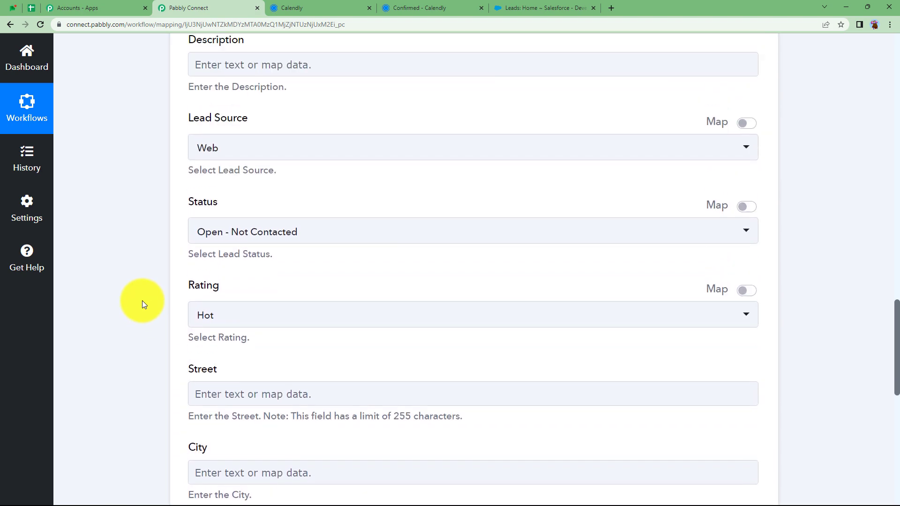
pyautogui.scroll(1, 142, 300)
pyautogui.scroll(-7, 142, 300)
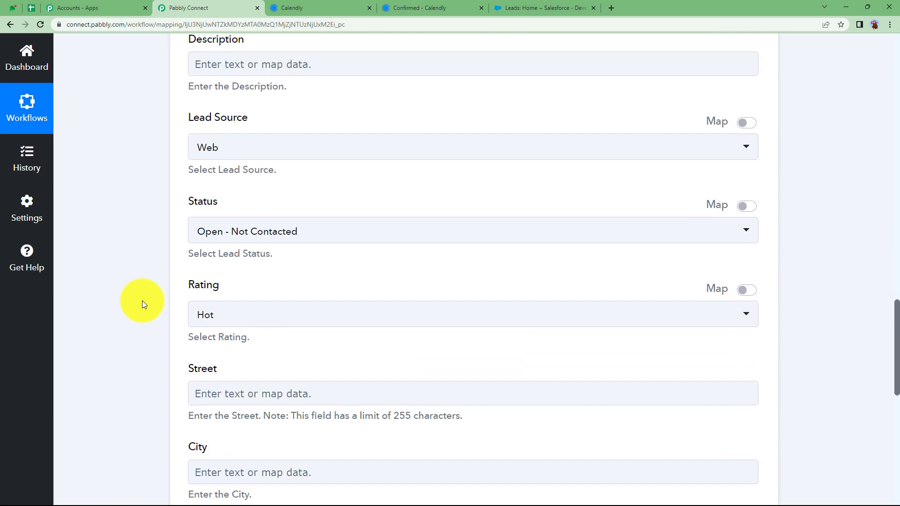
pyautogui.scroll(-2, 142, 304)
pyautogui.click(230, 304)
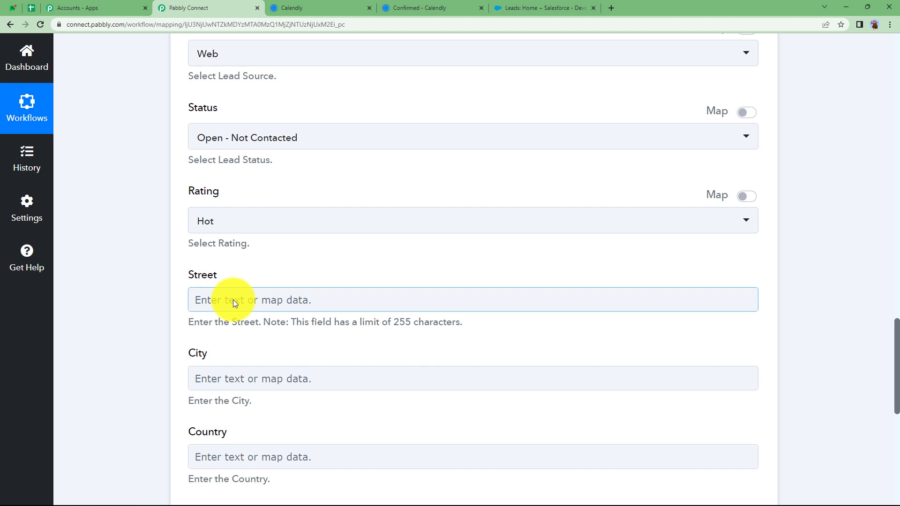
pyautogui.click(233, 300)
pyautogui.click(100, 337)
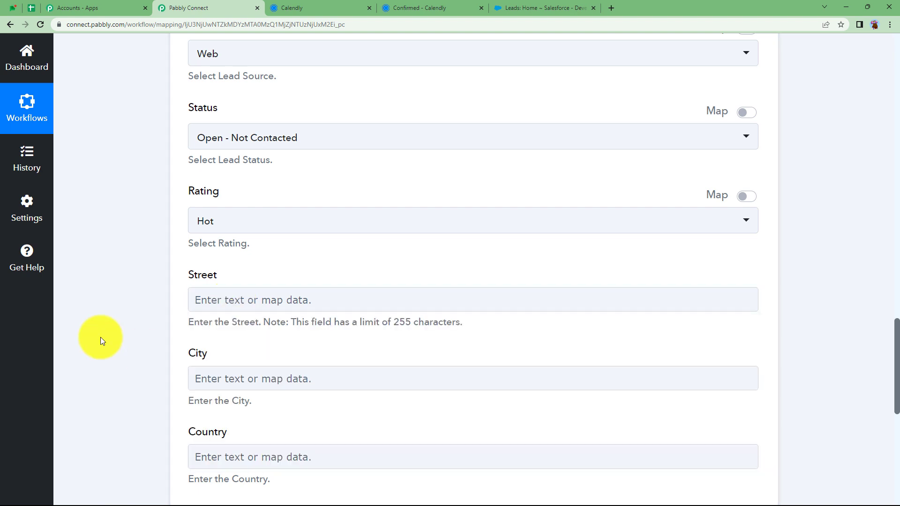
pyautogui.scroll(-2, 101, 337)
pyautogui.scroll(-2, 100, 336)
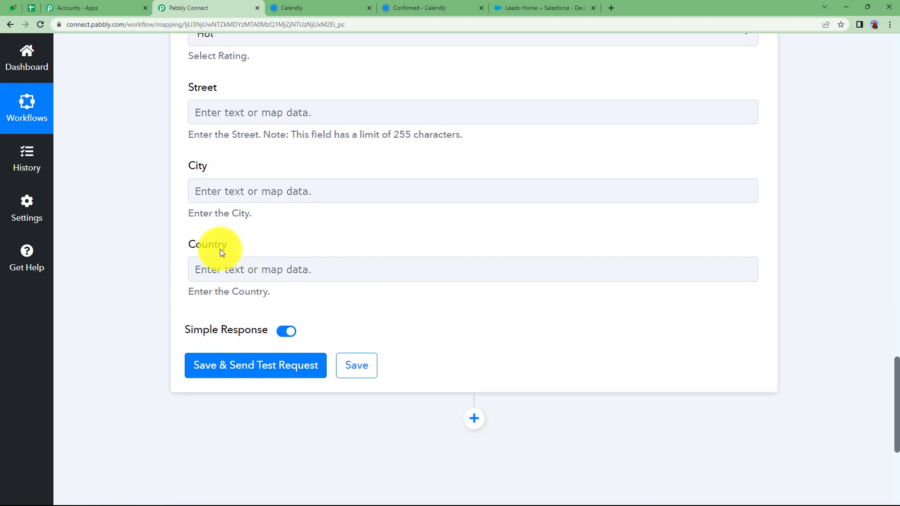
# Save and test the Create Lead step, checking the returned lead Id and Success value
pyautogui.click(261, 370)
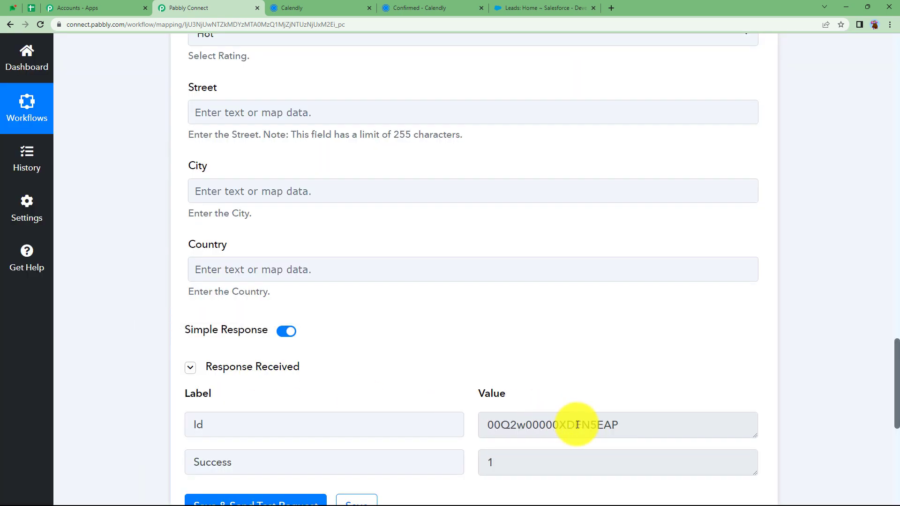
pyautogui.moveTo(628, 426); pyautogui.dragTo(493, 441)
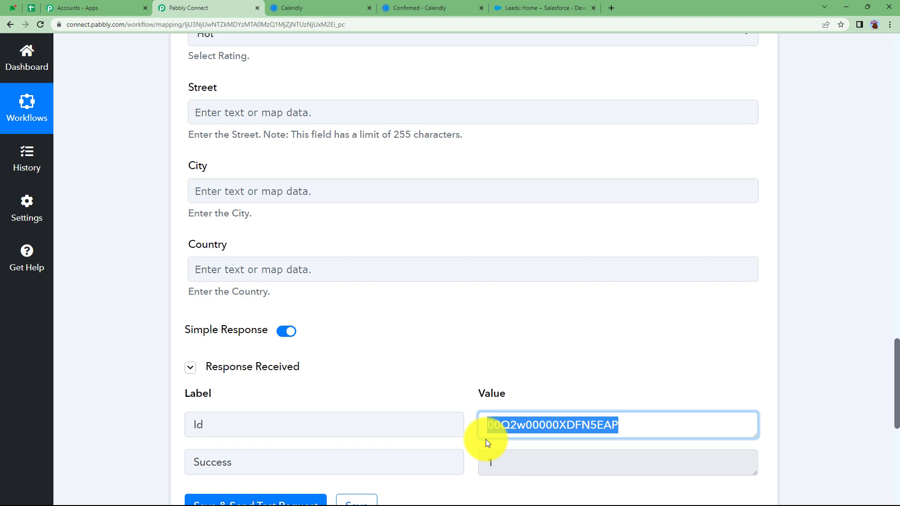
pyautogui.click(472, 402)
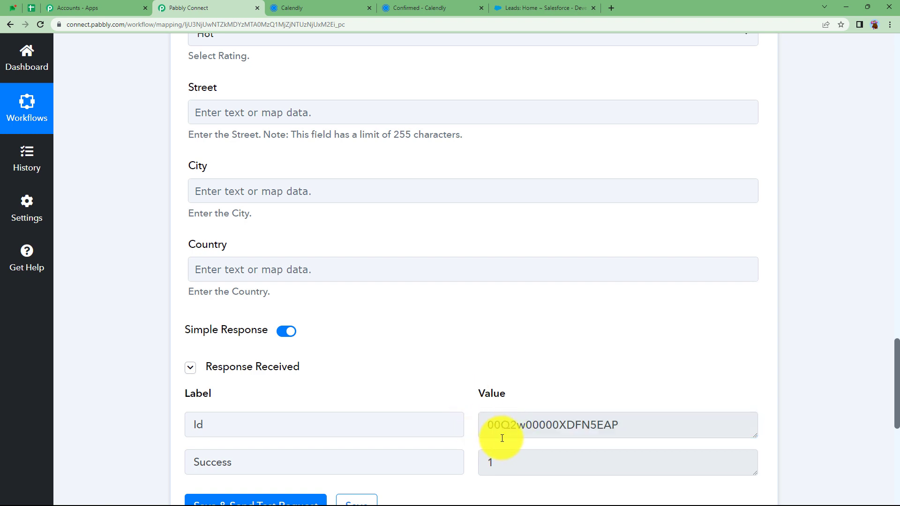
pyautogui.moveTo(617, 424); pyautogui.dragTo(486, 442)
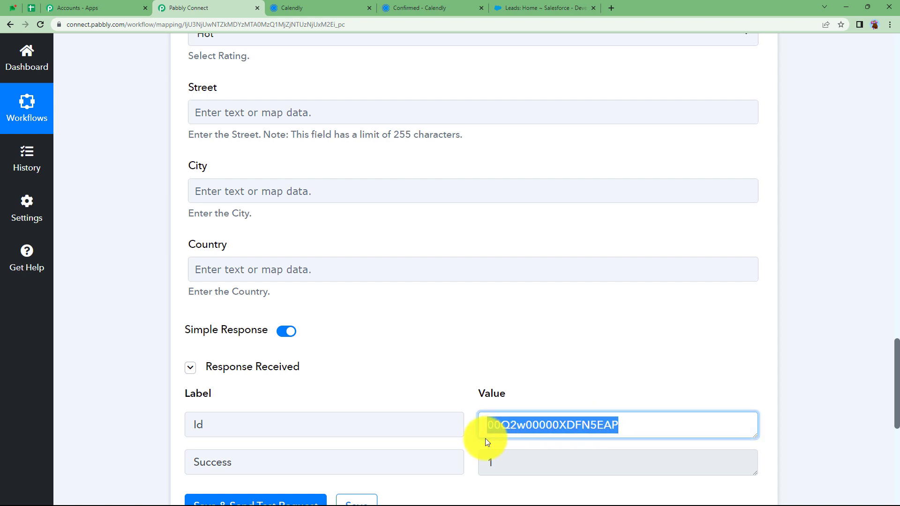
pyautogui.click(466, 448)
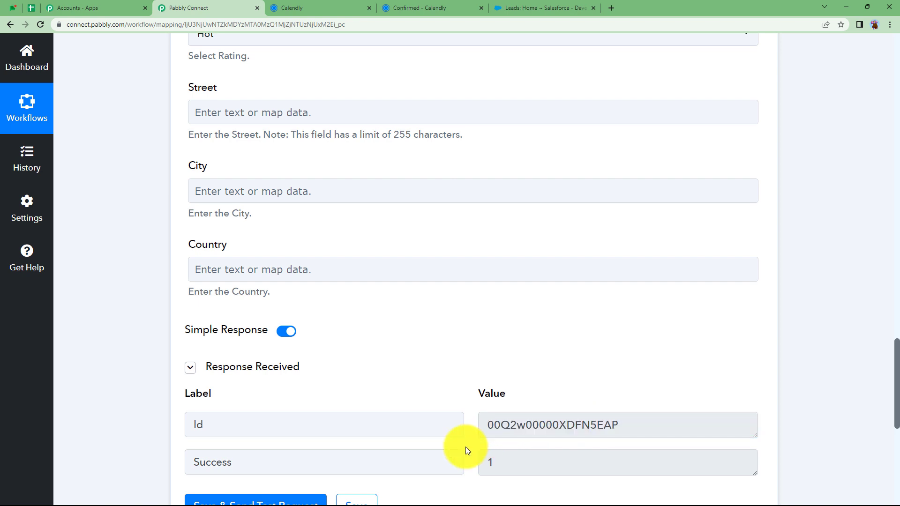
pyautogui.click(492, 463)
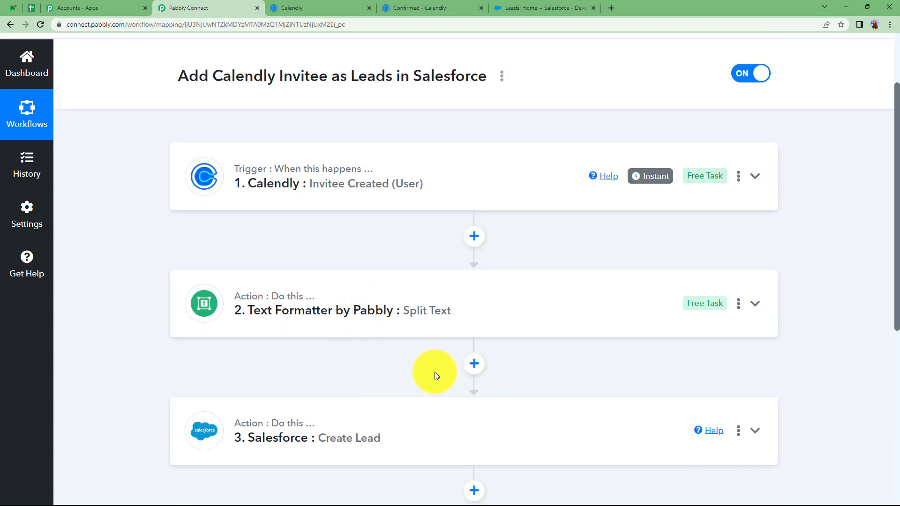
# Review the newest lead's details in Salesforce, then bring up Calendly's event types
pyautogui.click(516, 8)
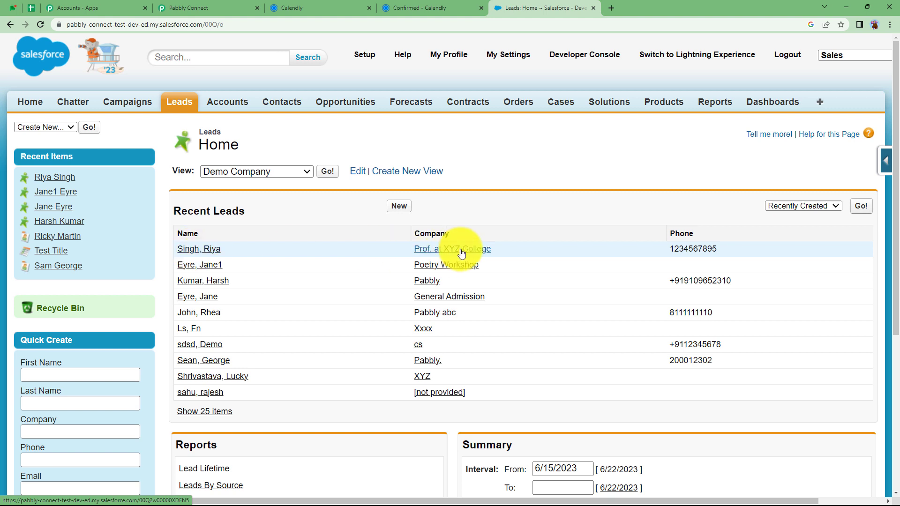
pyautogui.click(197, 252)
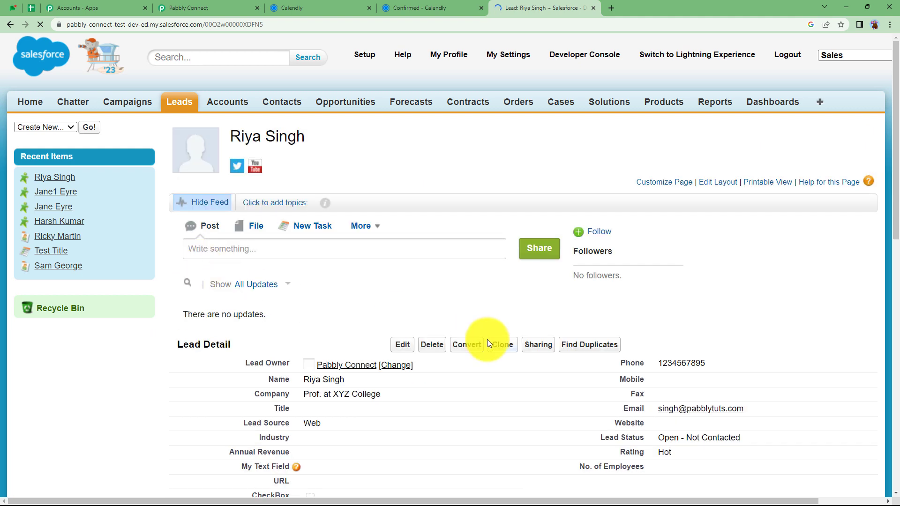
pyautogui.scroll(-2, 488, 340)
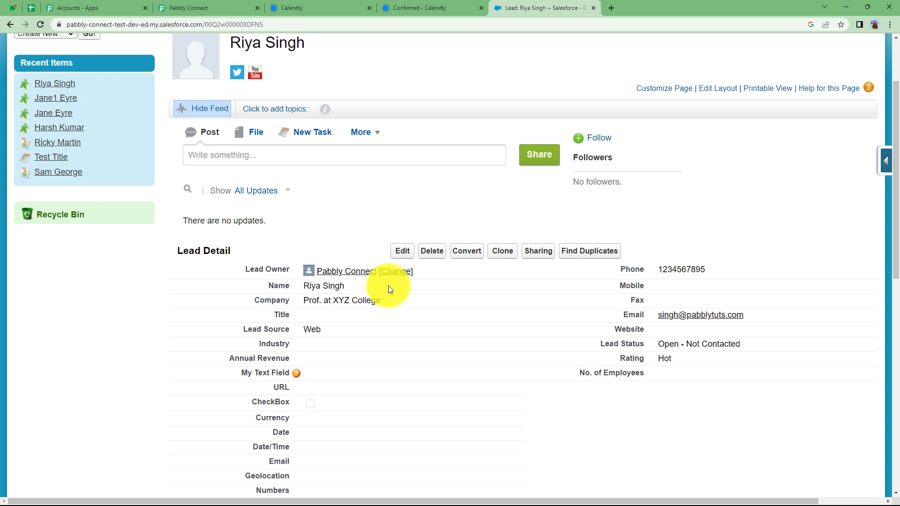
pyautogui.click(287, 5)
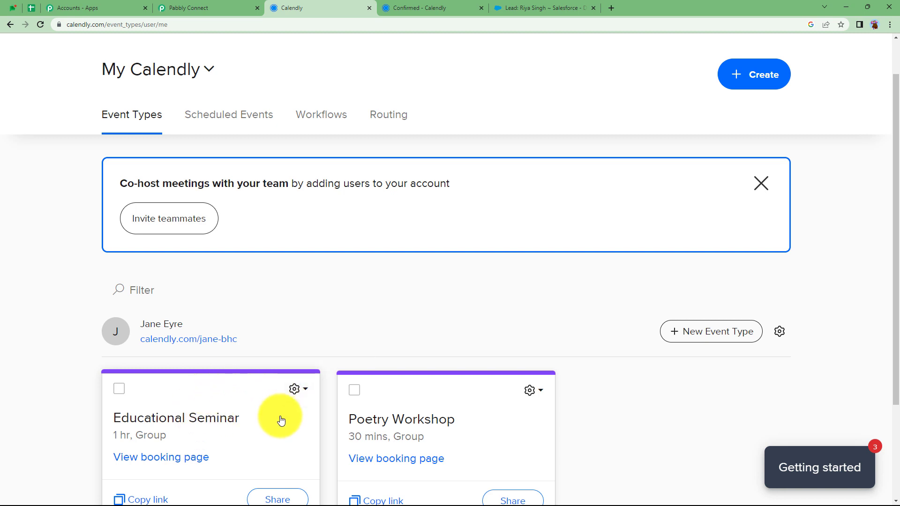
# Cross-check the Salesforce lead, Calendly trigger details and booking confirmation, ending on the Pabbly workflow
pyautogui.click(545, 5)
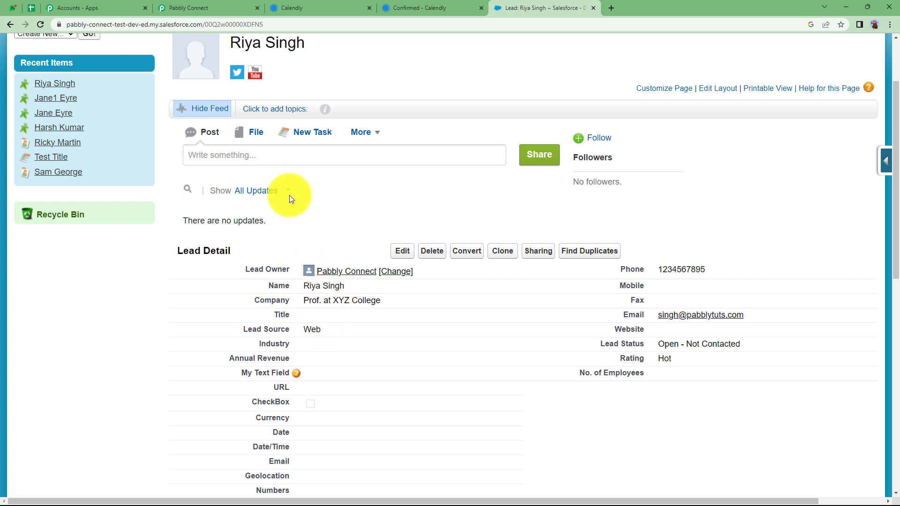
pyautogui.click(221, 4)
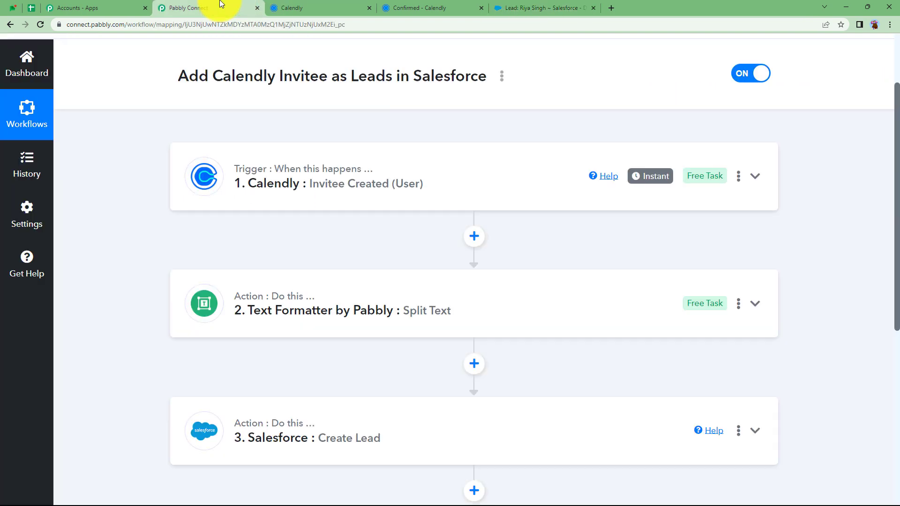
pyautogui.click(432, 177)
pyautogui.click(417, 6)
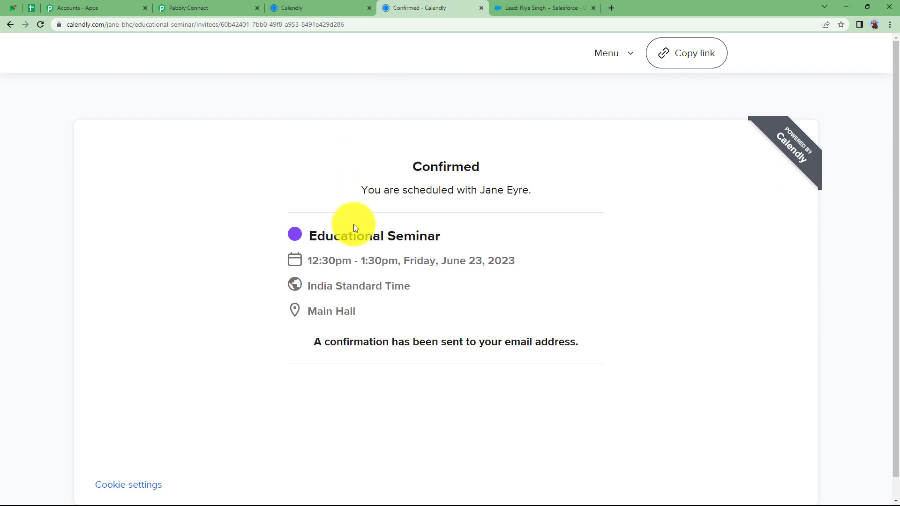
pyautogui.click(536, 6)
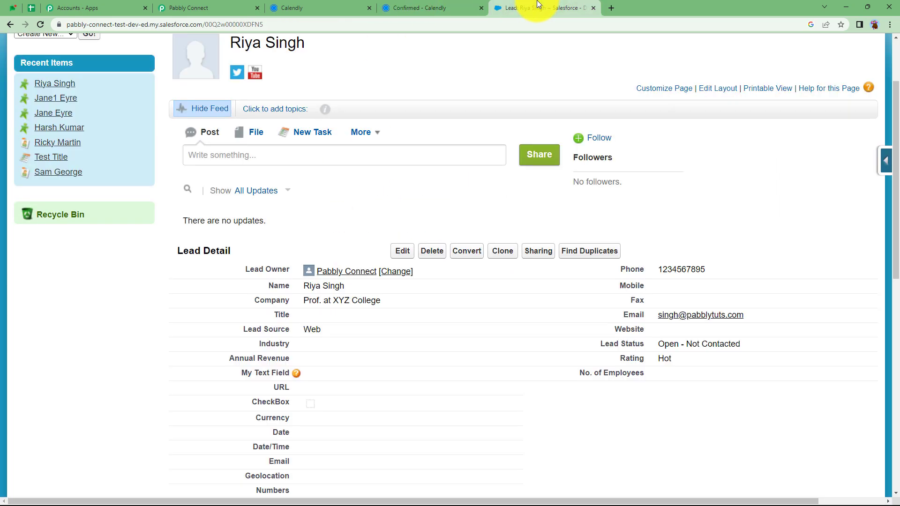
pyautogui.click(241, 8)
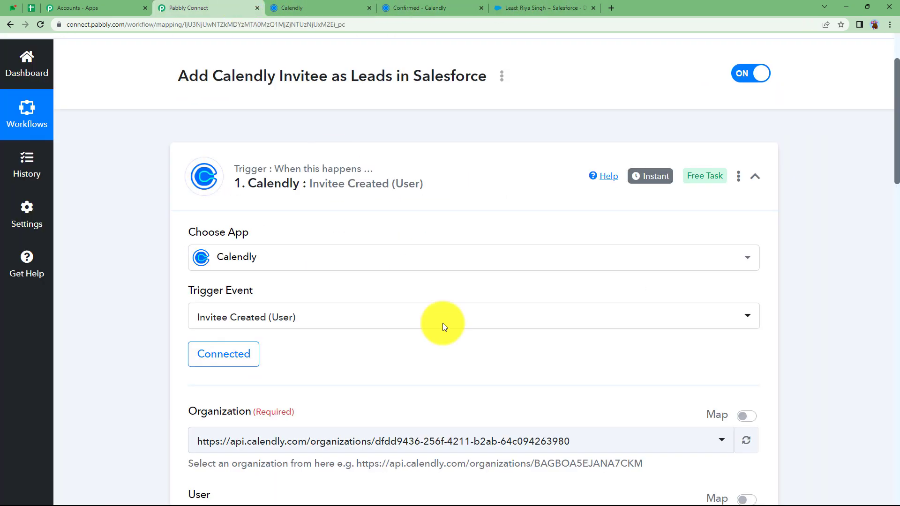
pyautogui.click(321, 188)
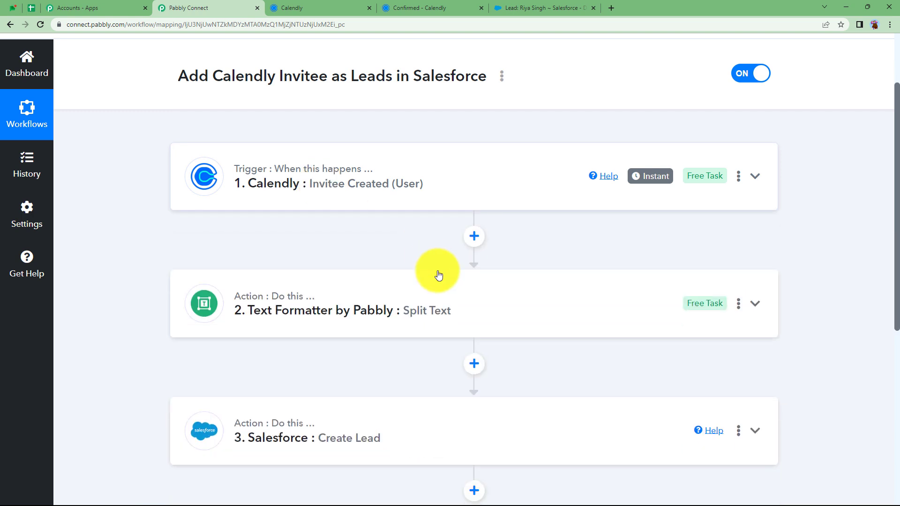
# Insert a Filter by Pabbly step after the trigger, filtering on Res2 Resource Name
pyautogui.click(474, 237)
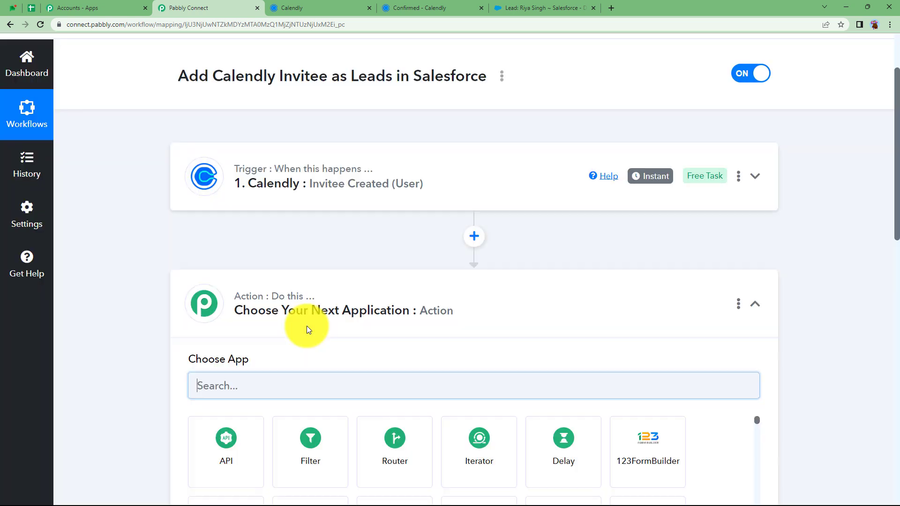
pyautogui.click(318, 448)
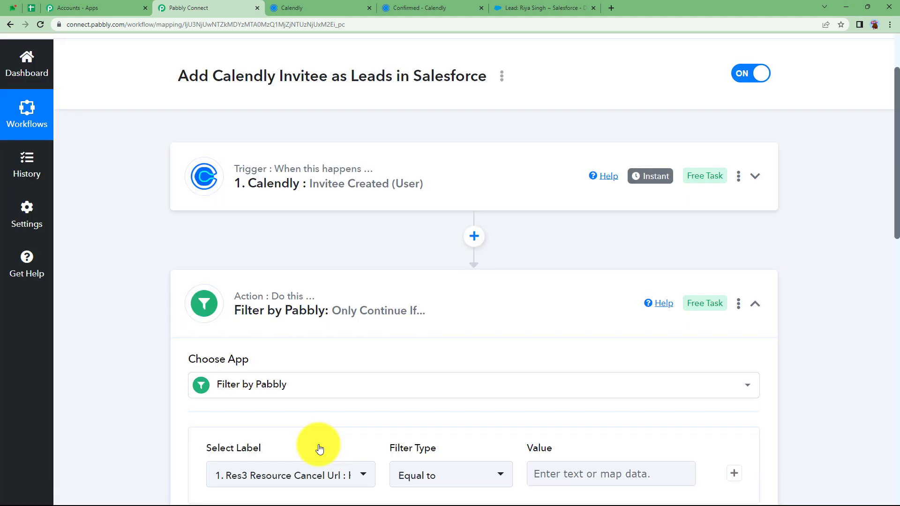
pyautogui.scroll(-3, 281, 396)
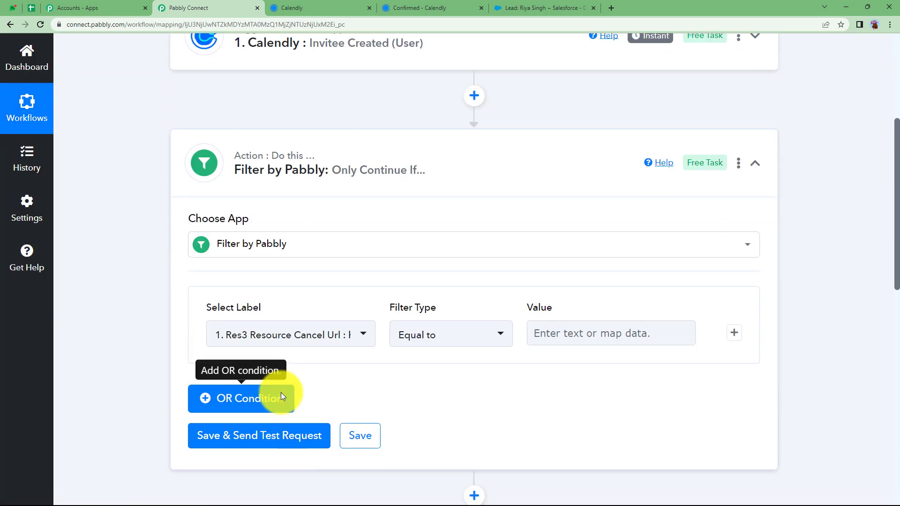
pyautogui.click(305, 346)
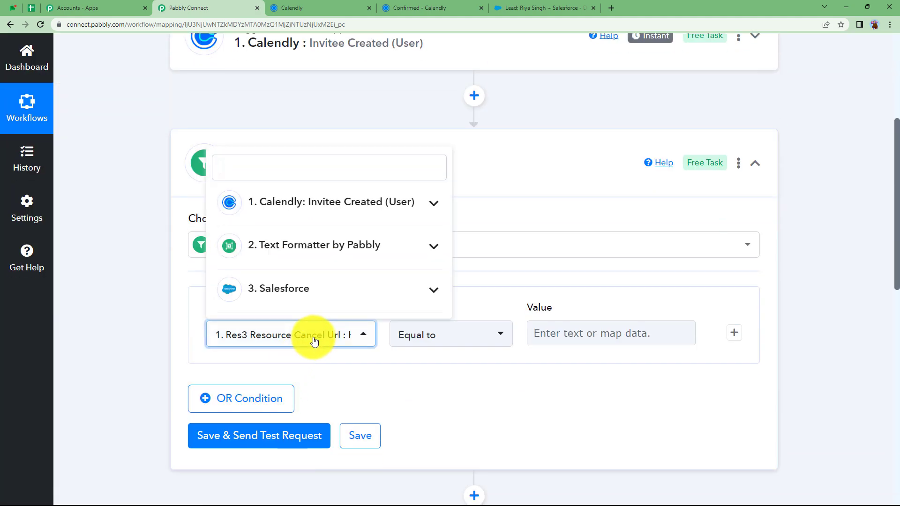
pyautogui.click(319, 205)
pyautogui.write('educat')
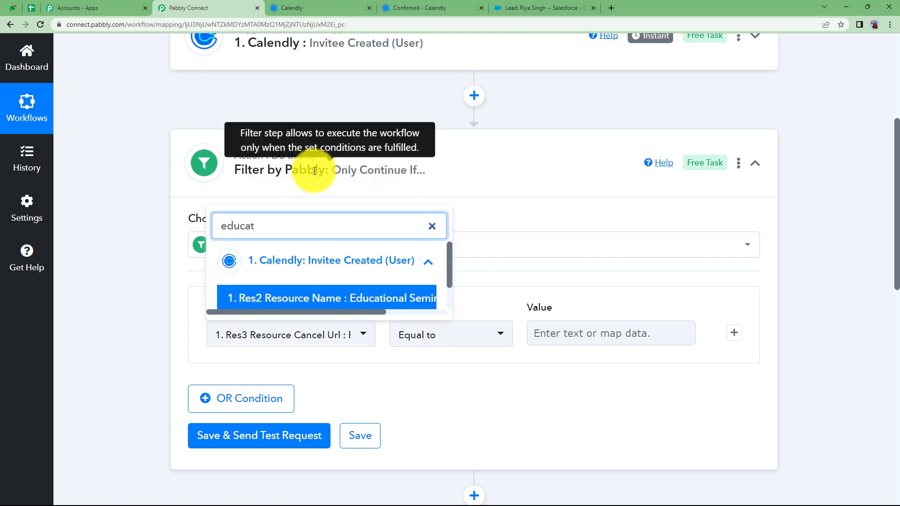
pyautogui.click(348, 297)
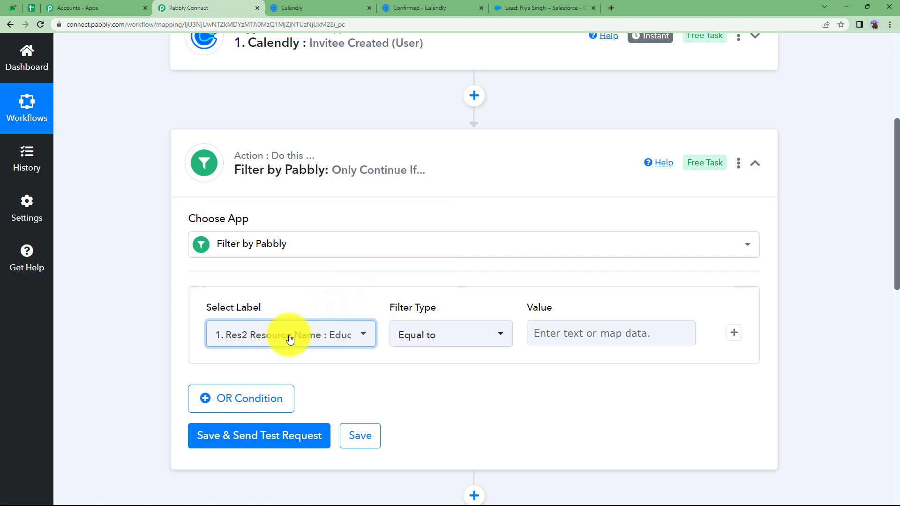
# Require it to equal 'Educational Seminar' and test it, confirming Condition is true
pyautogui.click(570, 328)
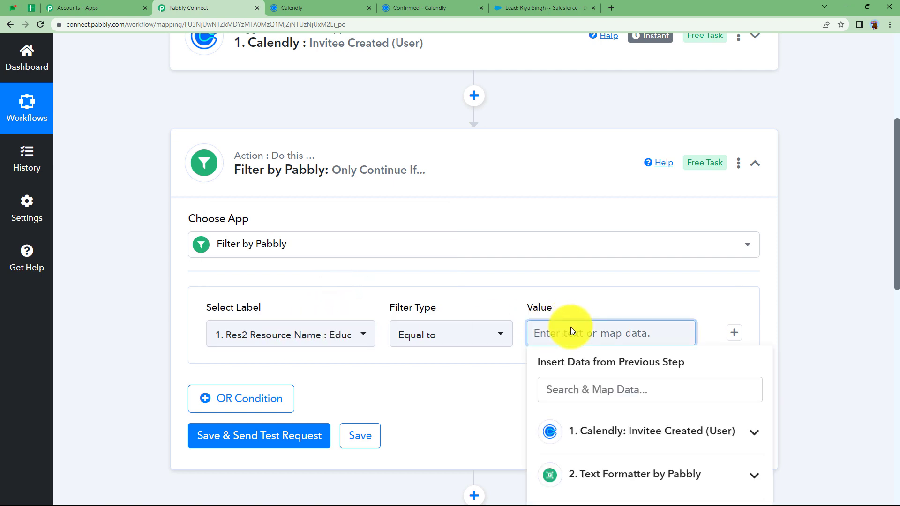
pyautogui.write('Educational Seminar')
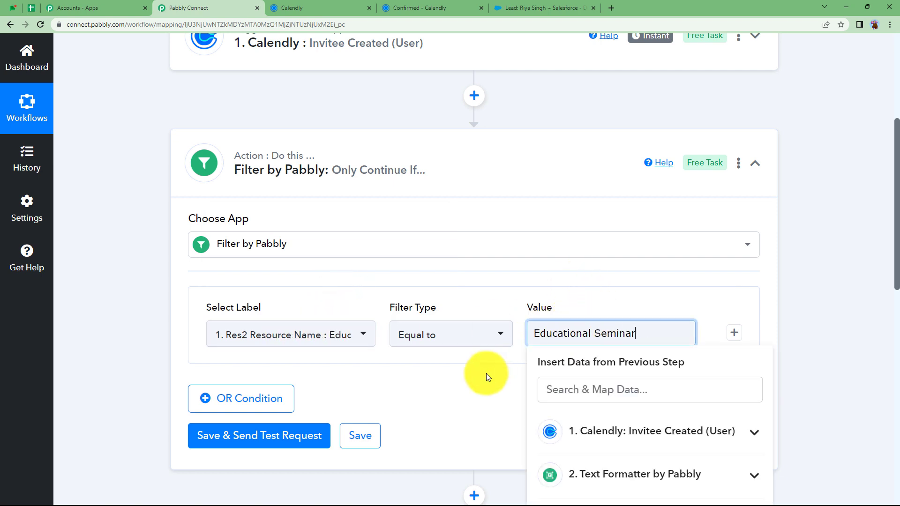
pyautogui.click(486, 373)
pyautogui.click(290, 433)
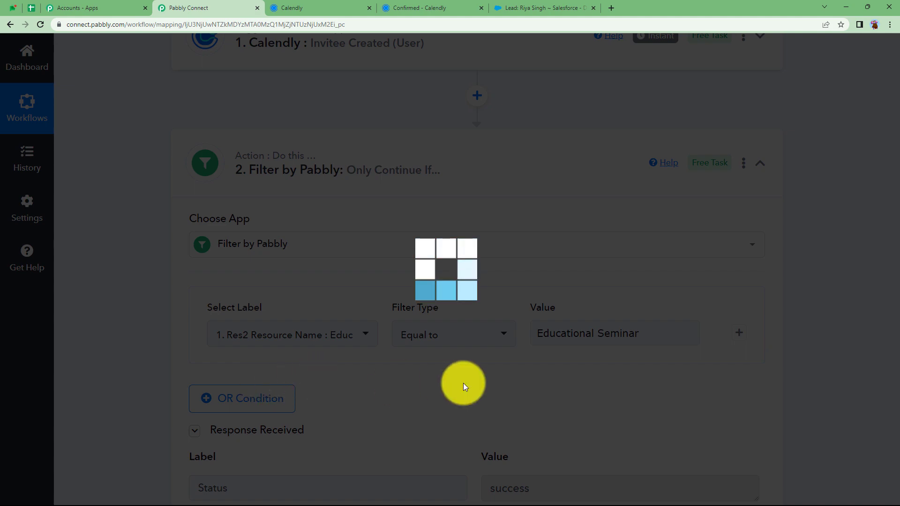
pyautogui.scroll(-3, 534, 440)
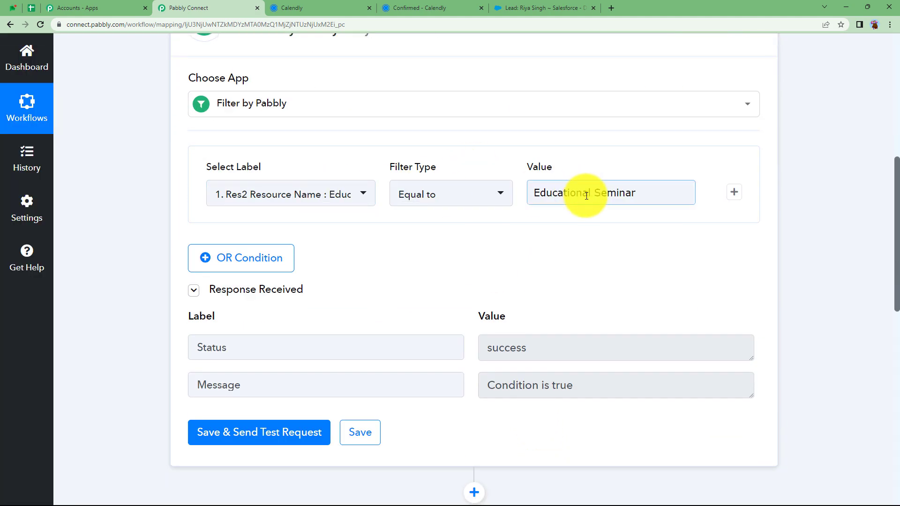
pyautogui.moveTo(670, 187); pyautogui.dragTo(522, 195)
pyautogui.click(488, 256)
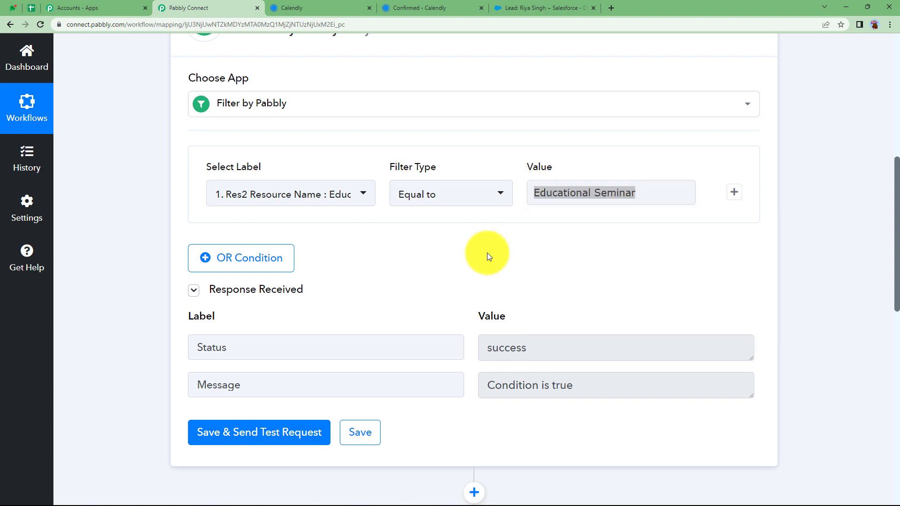
pyautogui.click(310, 5)
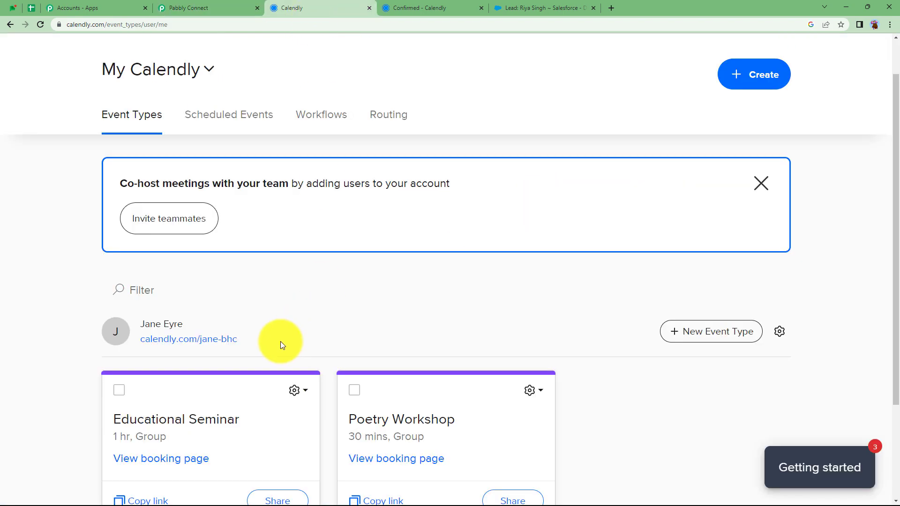
# Compare Calendly's Educational Seminar and Poetry Workshop event types, then return to the Pabbly filter
pyautogui.scroll(-3, 280, 345)
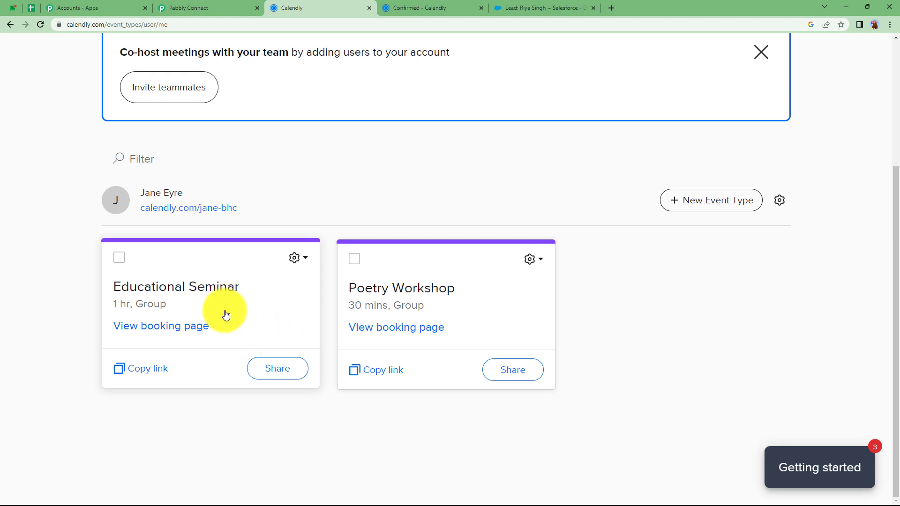
pyautogui.click(557, 6)
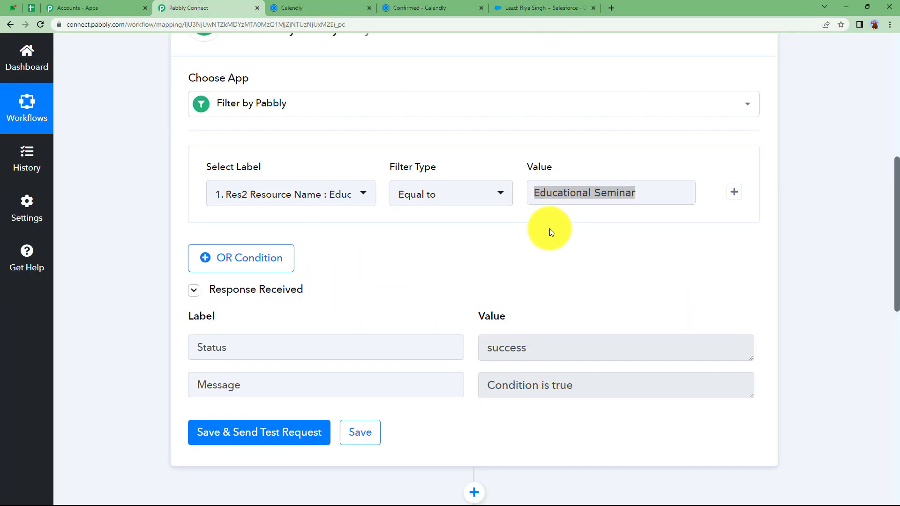
pyautogui.scroll(2, 550, 229)
pyautogui.click(346, 8)
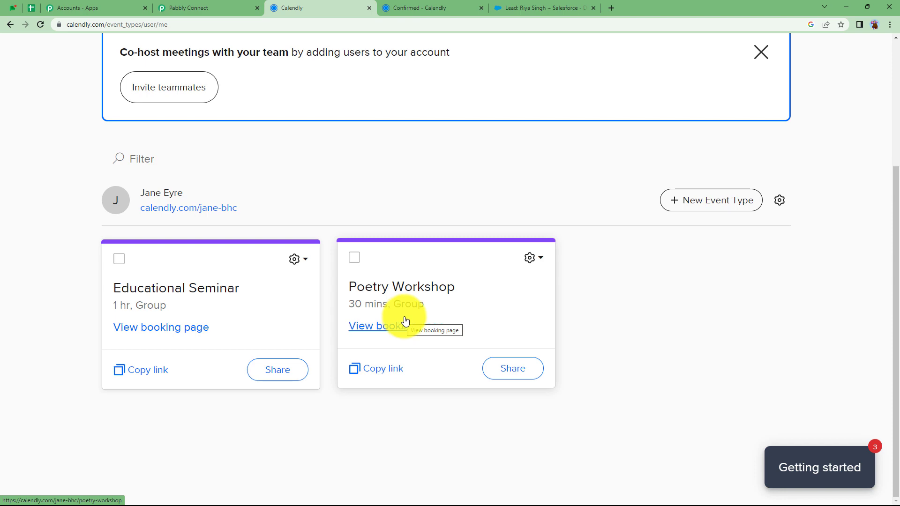
pyautogui.click(179, 5)
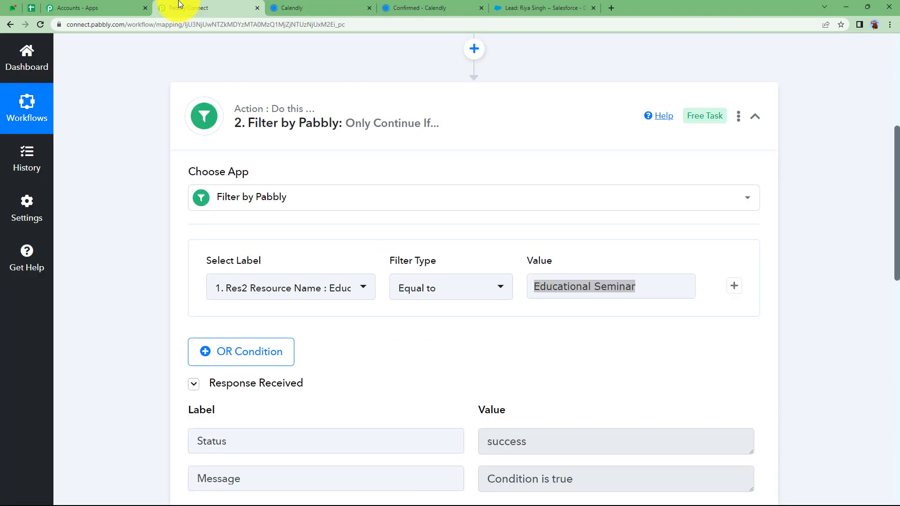
# Collapse the filter and look over the Text Formatter split step
pyautogui.scroll(-3, 404, 253)
pyautogui.scroll(4, 412, 271)
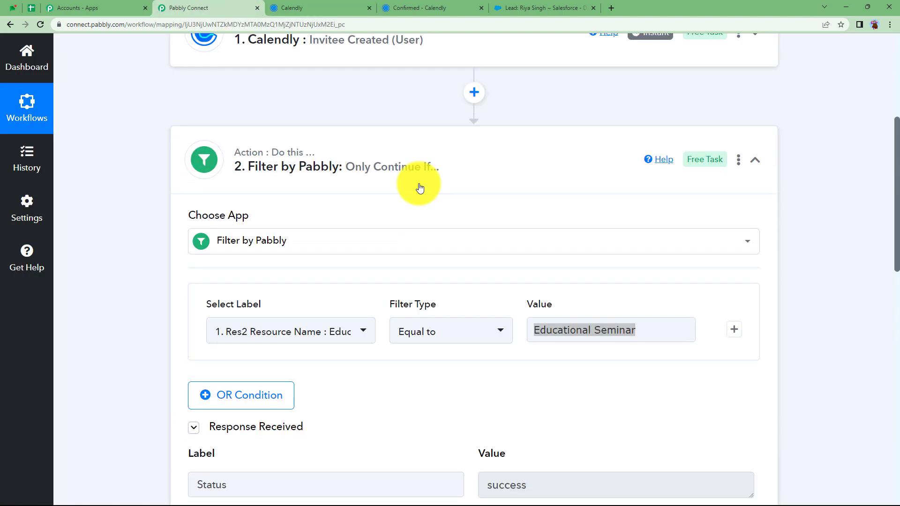
pyautogui.click(418, 187)
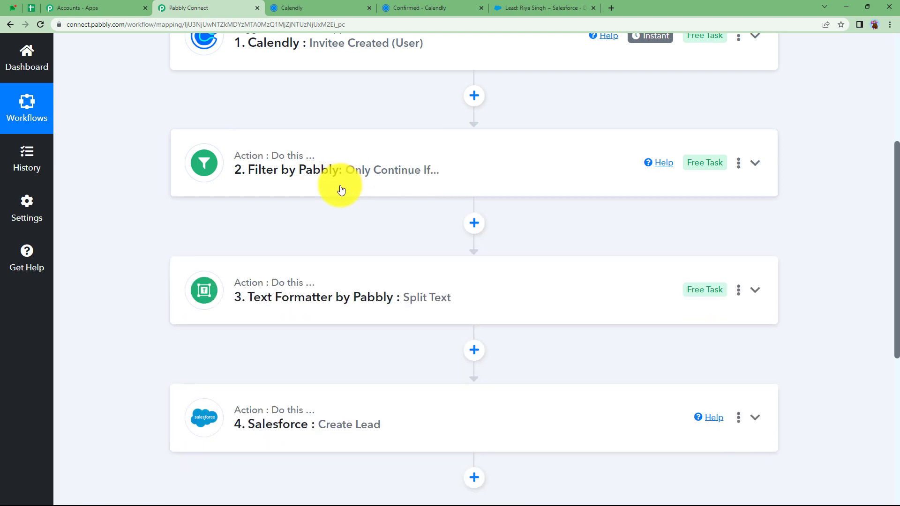
pyautogui.click(322, 289)
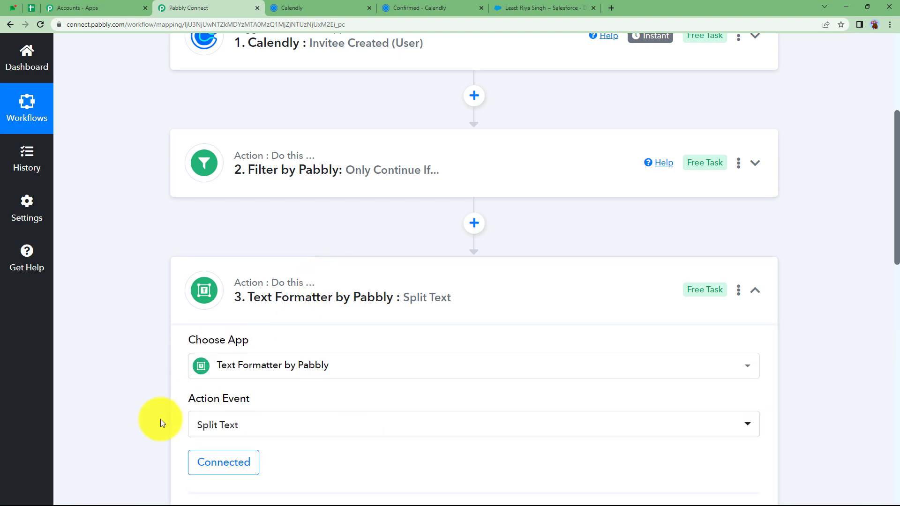
pyautogui.scroll(-2, 160, 423)
pyautogui.click(241, 372)
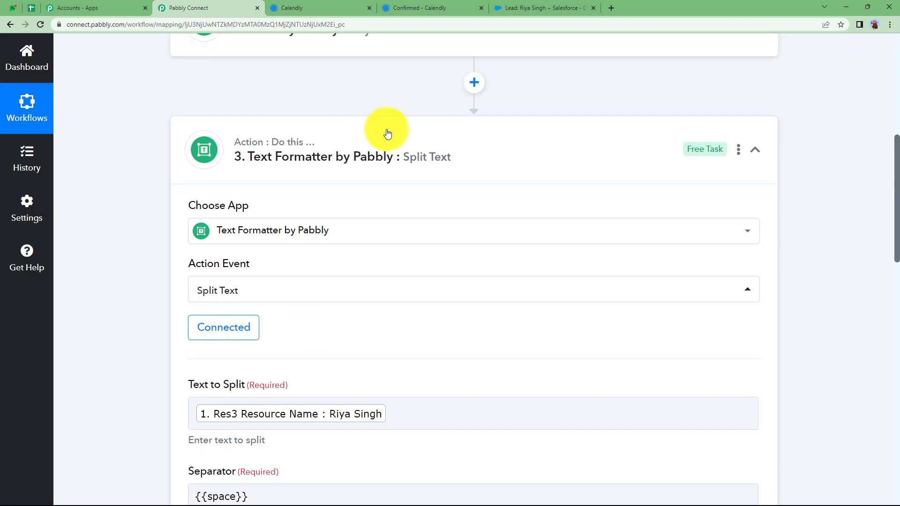
pyautogui.click(387, 134)
pyautogui.scroll(-2, 234, 291)
# Save and test the Salesforce Create Lead step, checking the returned lead Id and Success
pyautogui.click(261, 212)
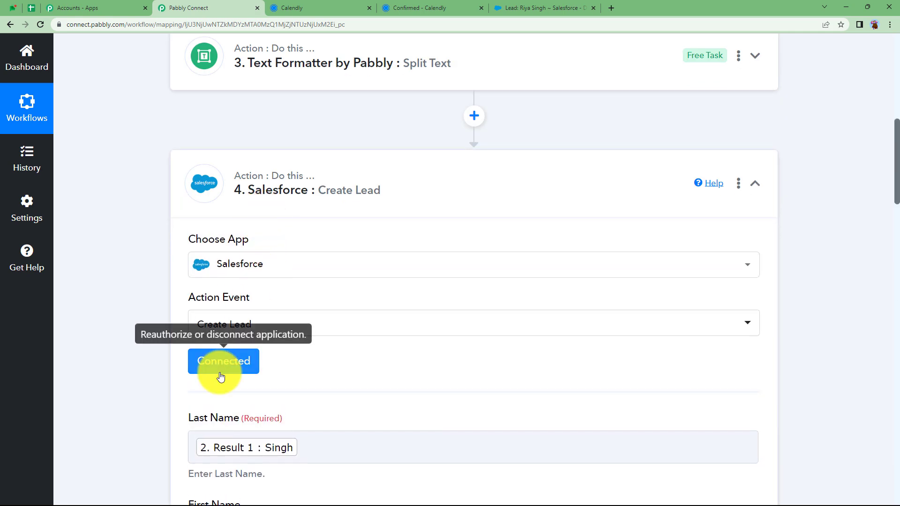
pyautogui.scroll(-10, 170, 297)
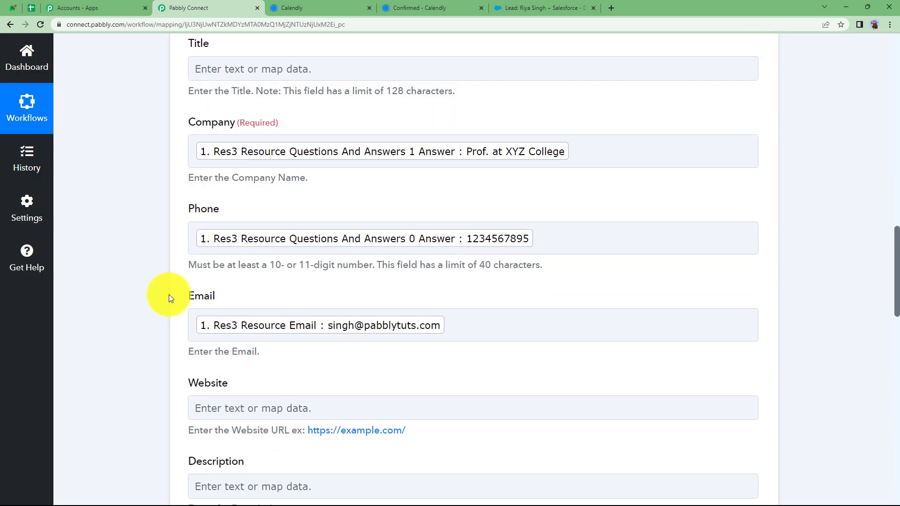
pyautogui.scroll(-10, 169, 298)
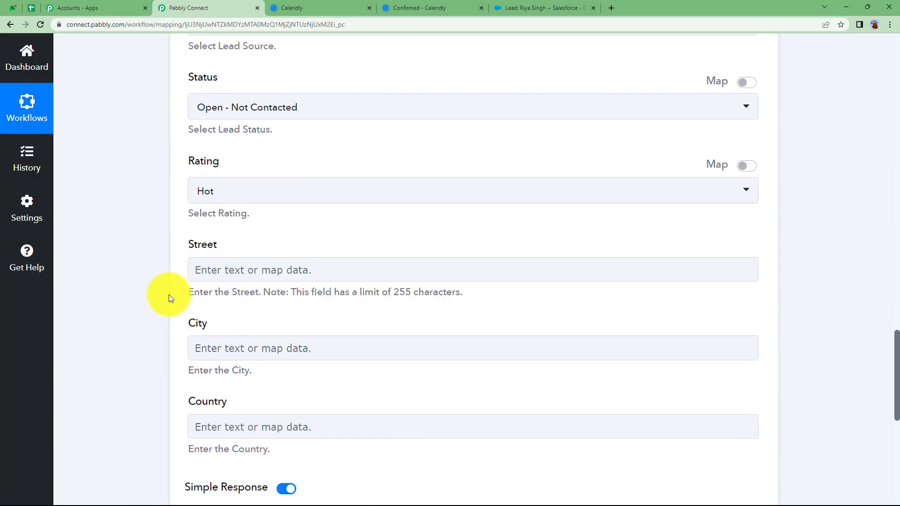
pyautogui.scroll(-4, 169, 297)
pyautogui.click(207, 303)
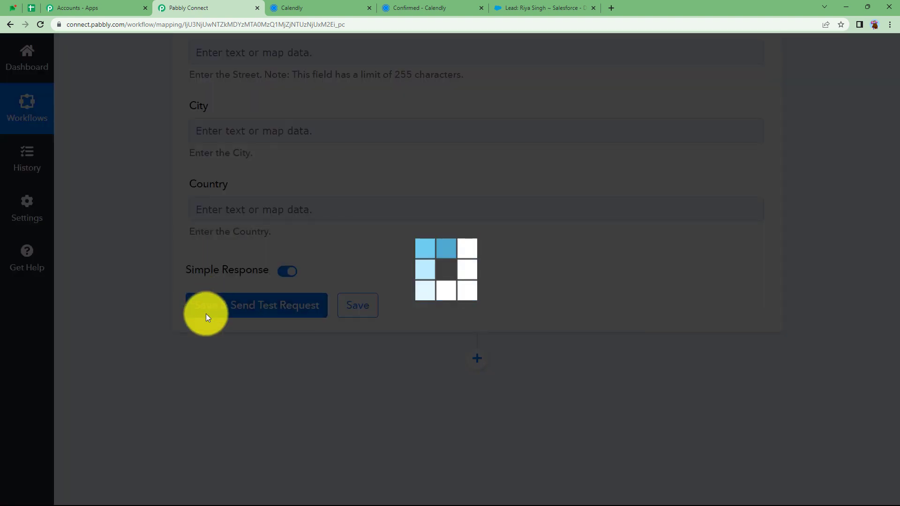
pyautogui.scroll(5, 161, 267)
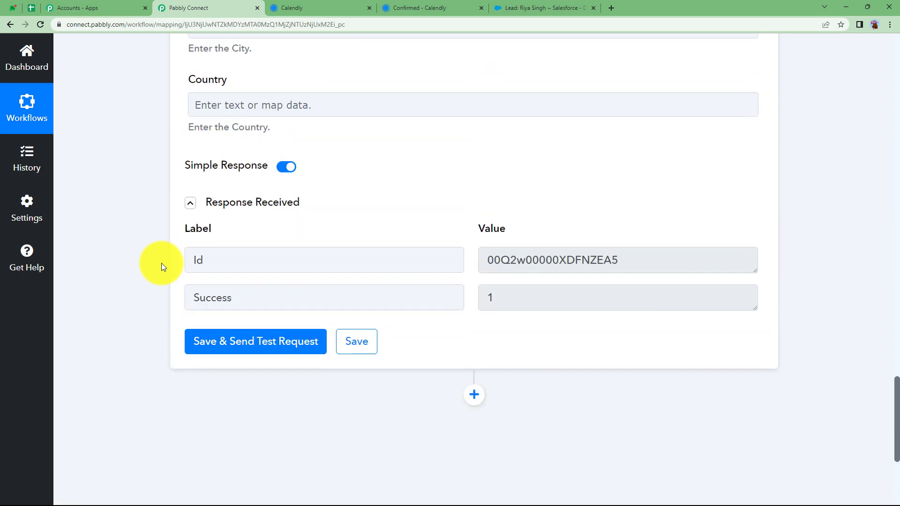
pyautogui.doubleClick(567, 260)
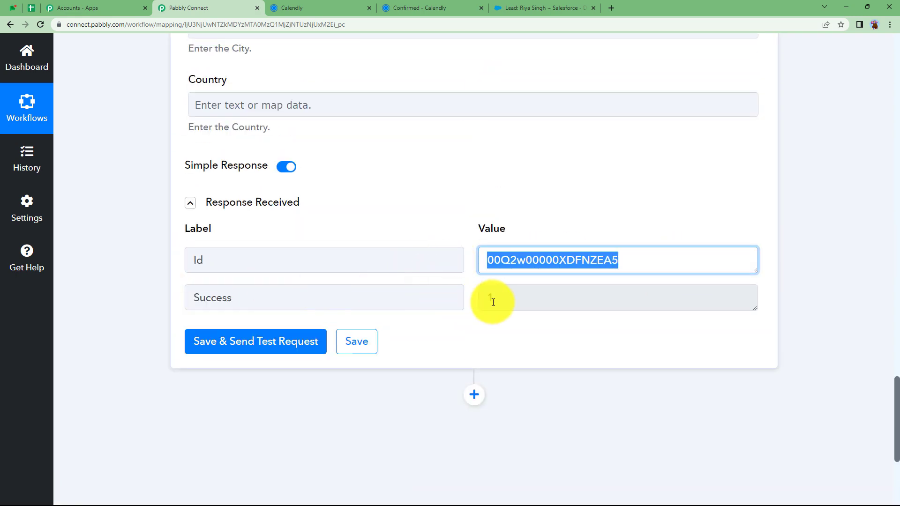
pyautogui.doubleClick(491, 300)
pyautogui.click(437, 198)
pyautogui.scroll(13, 437, 198)
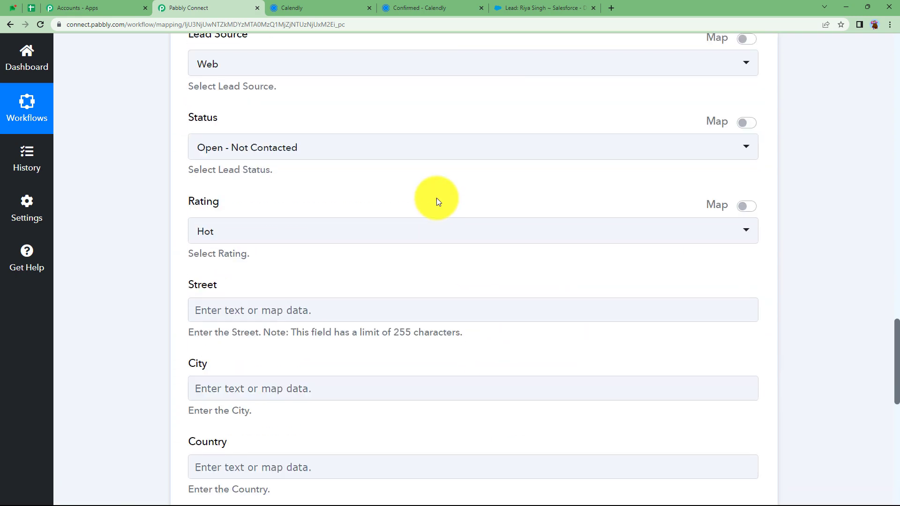
pyautogui.scroll(20, 437, 198)
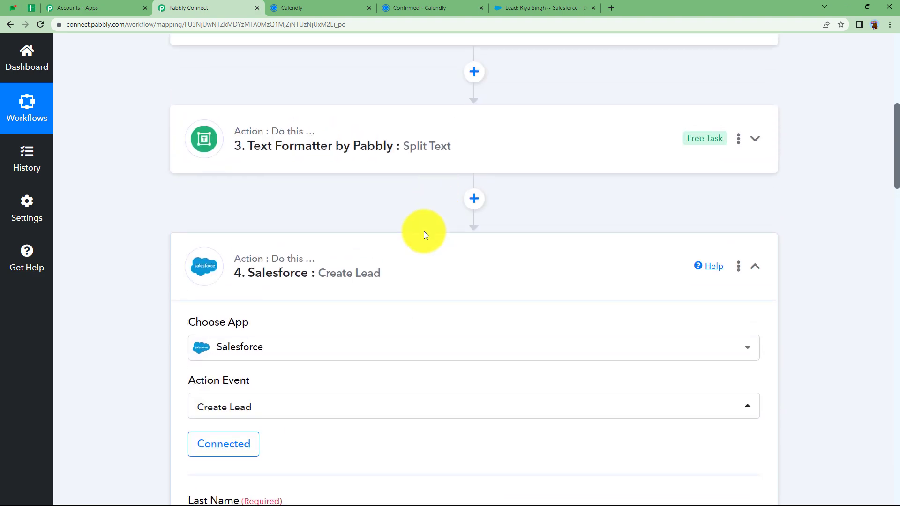
pyautogui.click(424, 234)
# Recheck the filter's 'Educational Seminar' condition, then collapse it and go to Calendly
pyautogui.scroll(2, 318, 206)
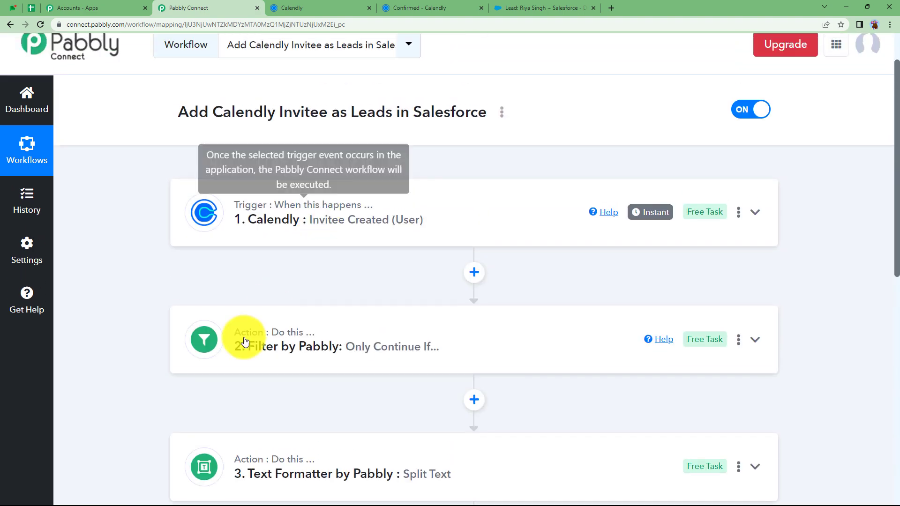
pyautogui.click(276, 347)
pyautogui.scroll(-2, 125, 393)
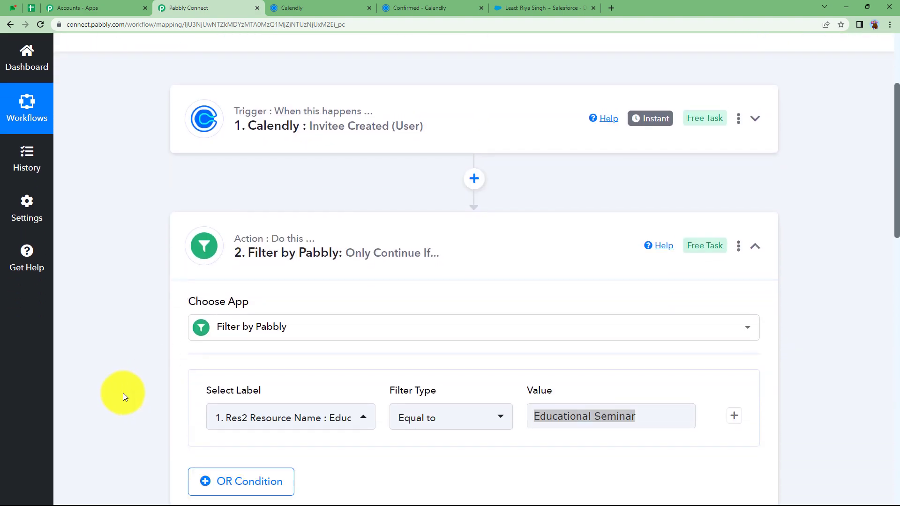
pyautogui.scroll(-2, 342, 370)
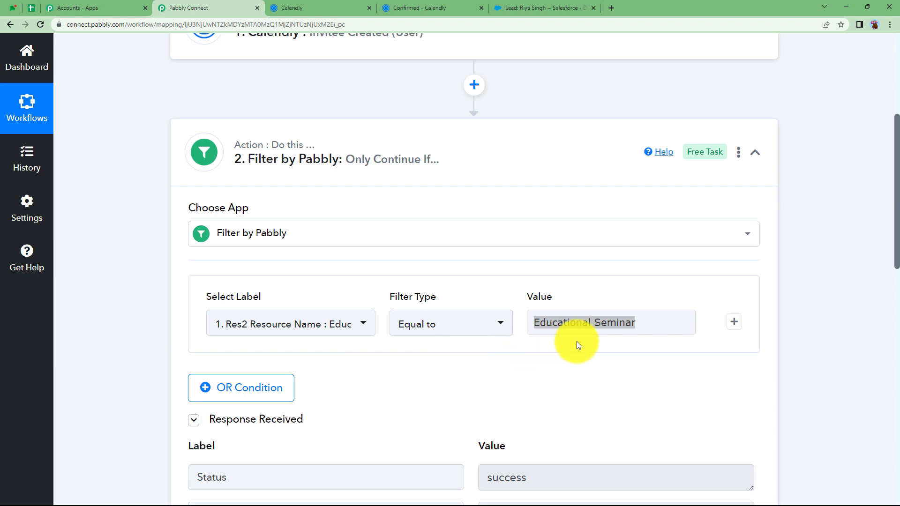
pyautogui.click(623, 328)
pyautogui.click(487, 384)
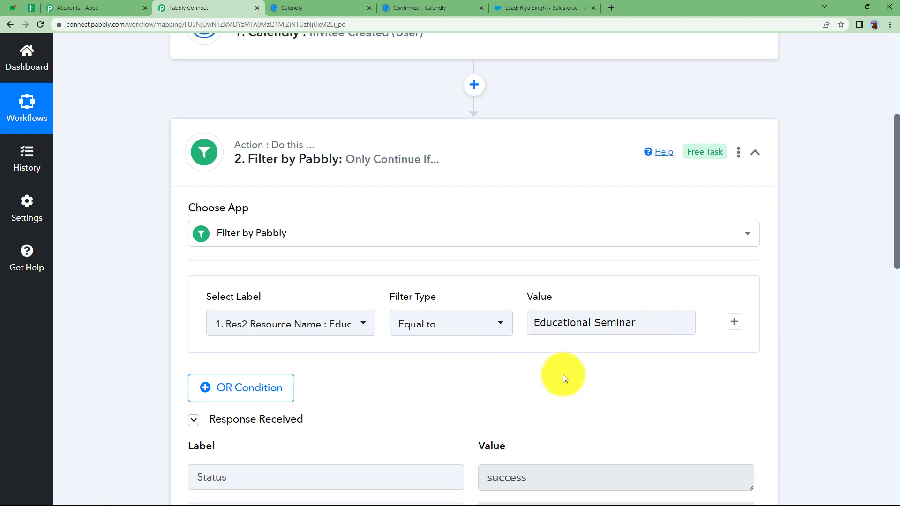
pyautogui.scroll(3, 493, 370)
pyautogui.click(492, 244)
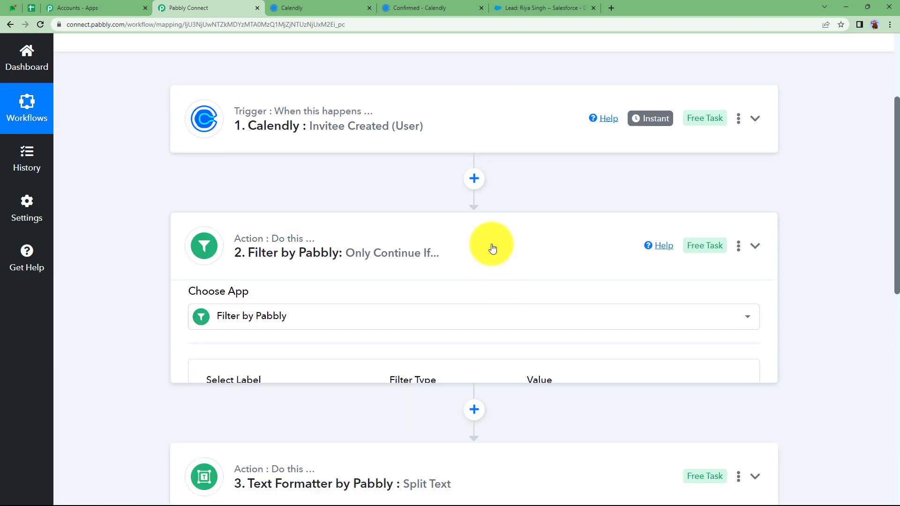
pyautogui.scroll(3, 493, 248)
pyautogui.click(323, 8)
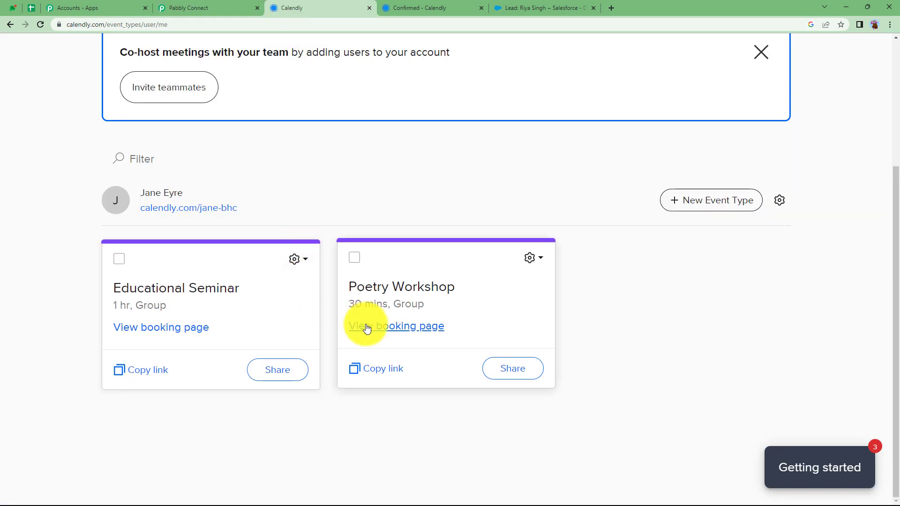
# Book a Poetry Workshop slot for 2:00pm, Friday June 23, 2023, entering the invitee's details
pyautogui.click(394, 332)
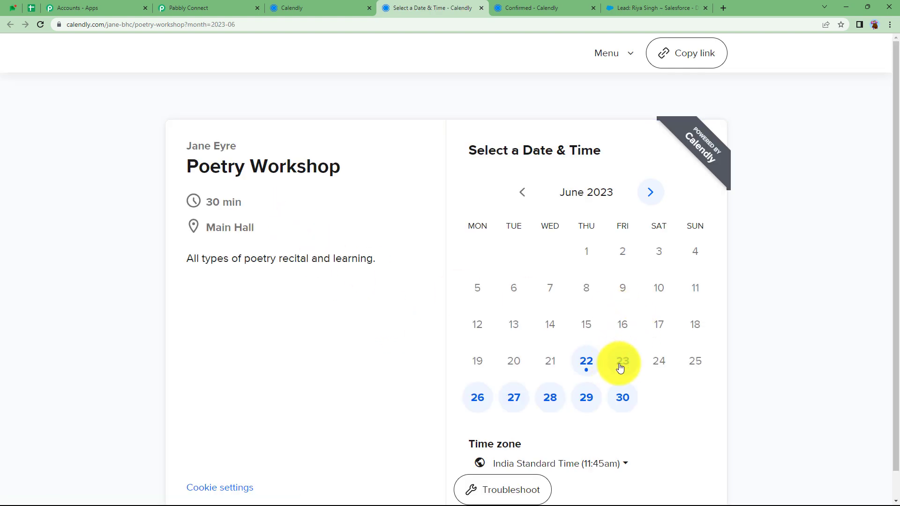
pyautogui.click(618, 360)
pyautogui.click(665, 409)
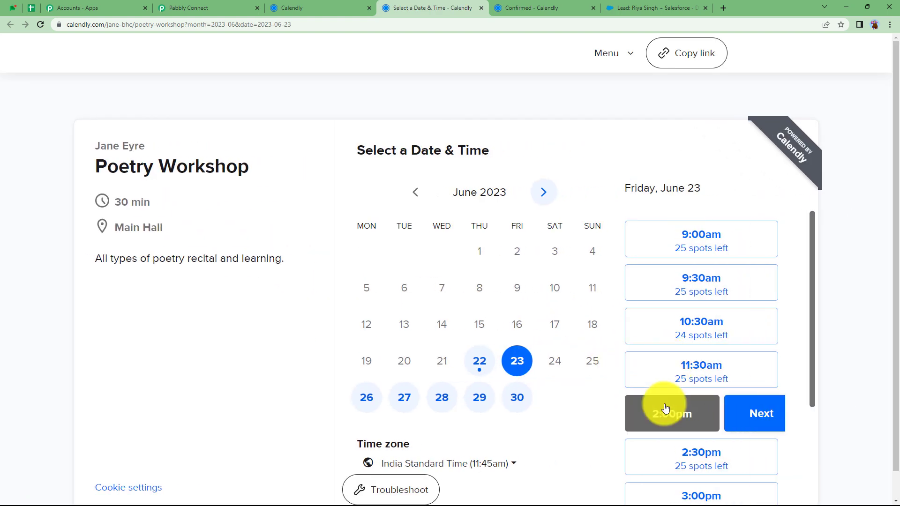
pyautogui.click(745, 415)
pyautogui.click(403, 199)
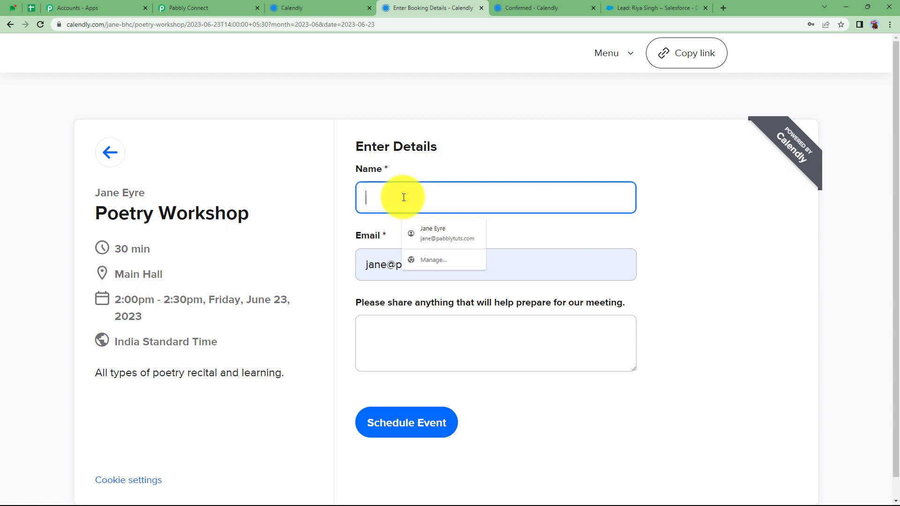
pyautogui.click(430, 428)
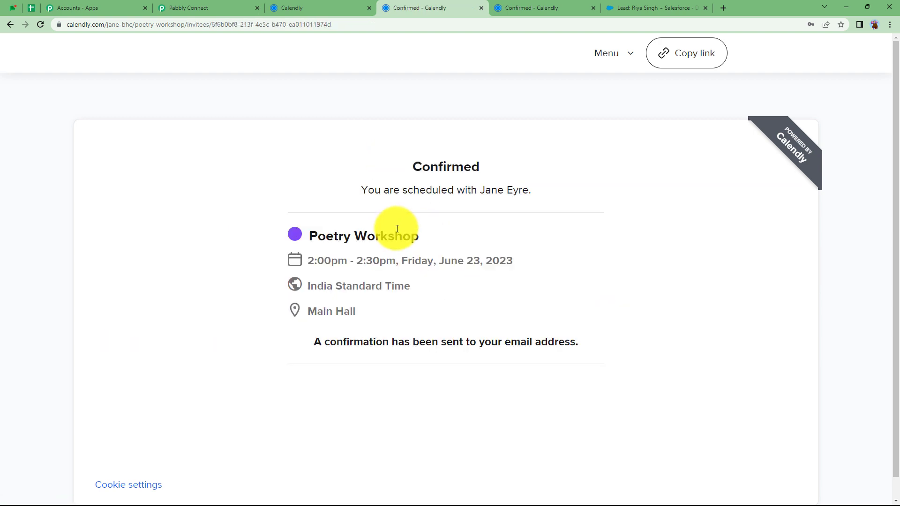
pyautogui.click(206, 5)
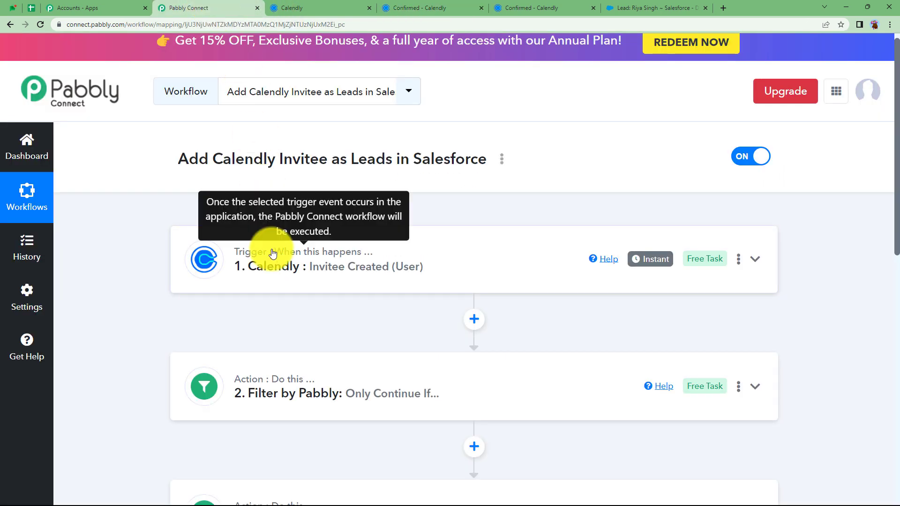
# Recheck the filter's event-name condition, then review Salesforce's Recent Leads list
pyautogui.click(282, 380)
pyautogui.scroll(-3, 288, 428)
pyautogui.click(331, 430)
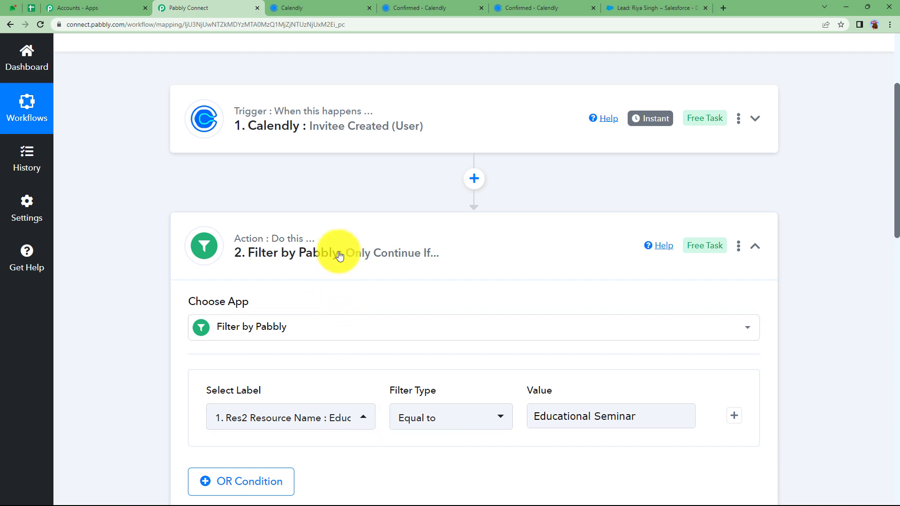
pyautogui.click(673, 7)
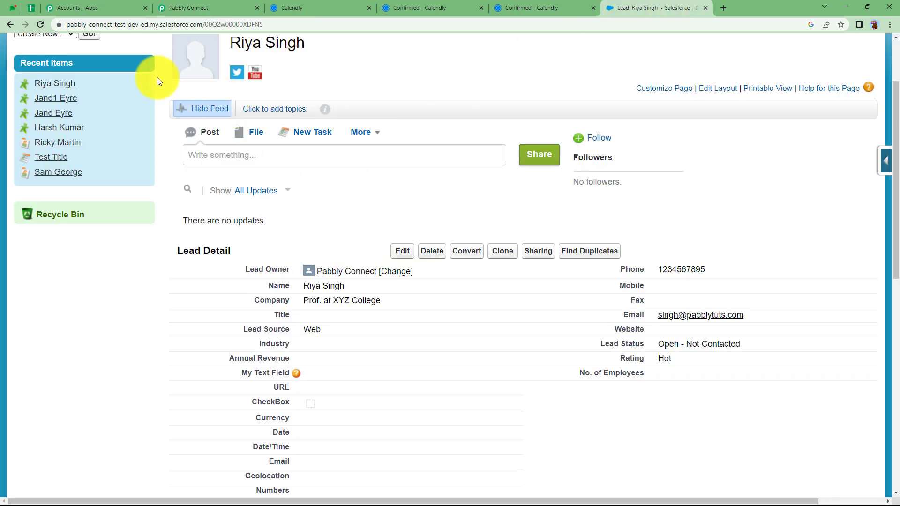
pyautogui.click(9, 23)
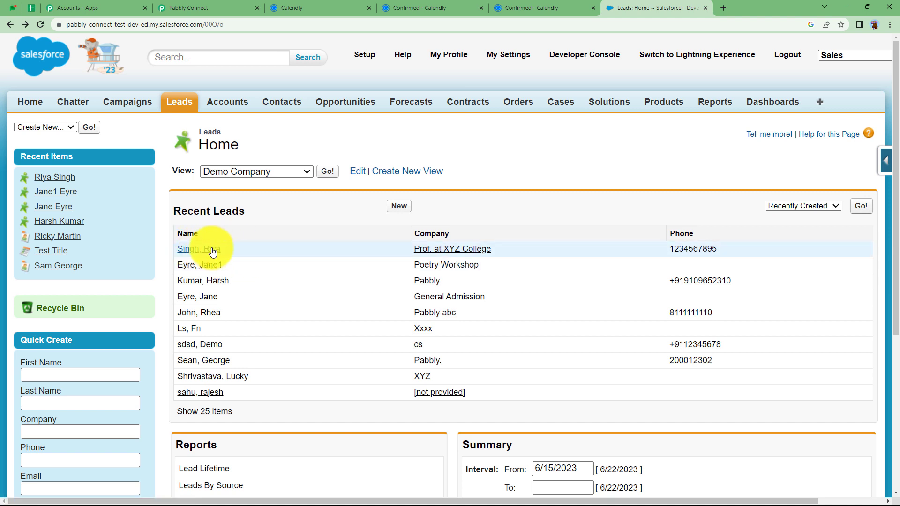
pyautogui.click(315, 8)
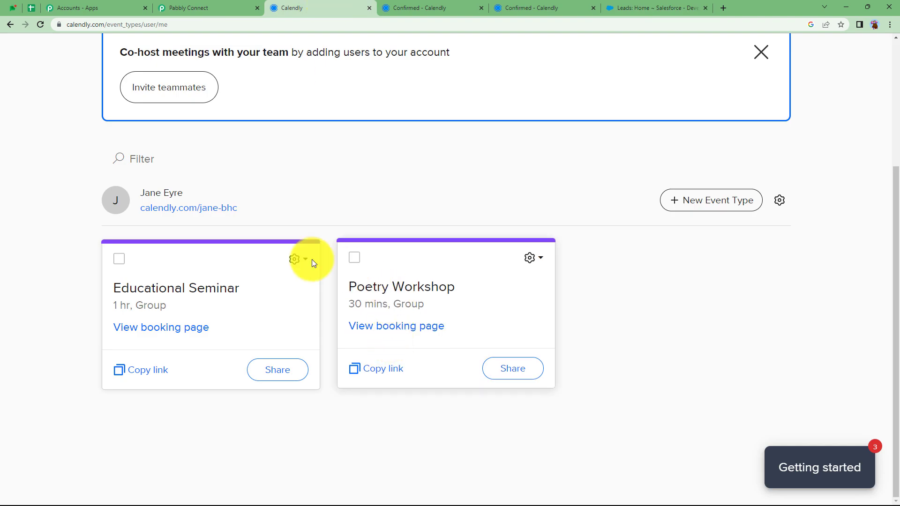
# Switch between Calendly and Pabbly Connect, ending on the workflow scrolled to the Salesforce step
pyautogui.click(202, 8)
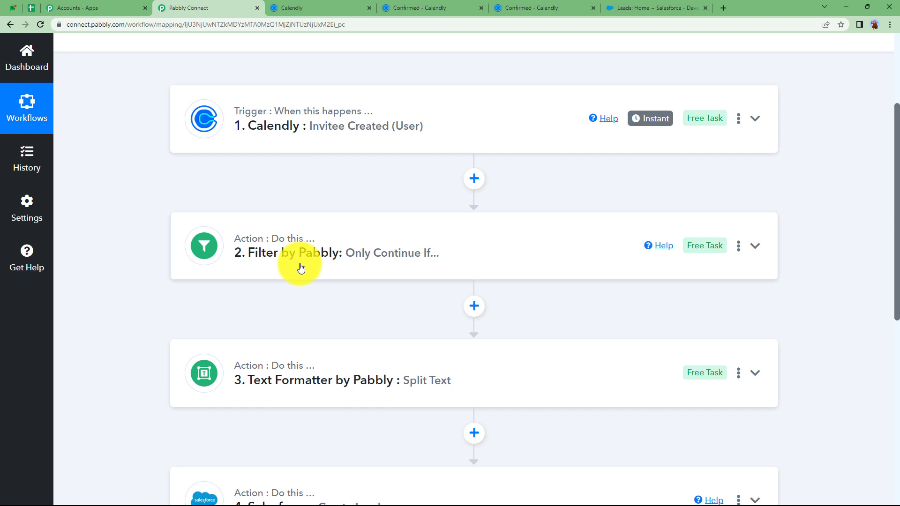
pyautogui.click(322, 8)
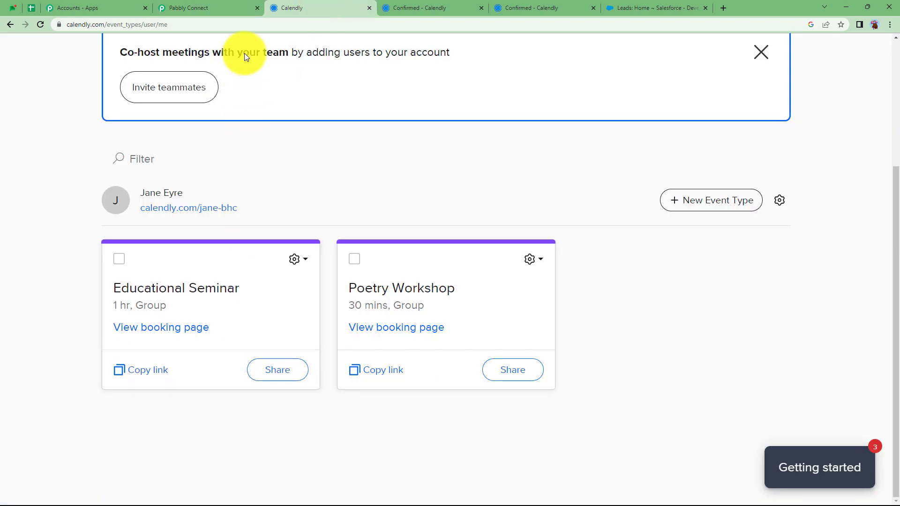
pyautogui.click(215, 5)
pyautogui.scroll(5, 242, 177)
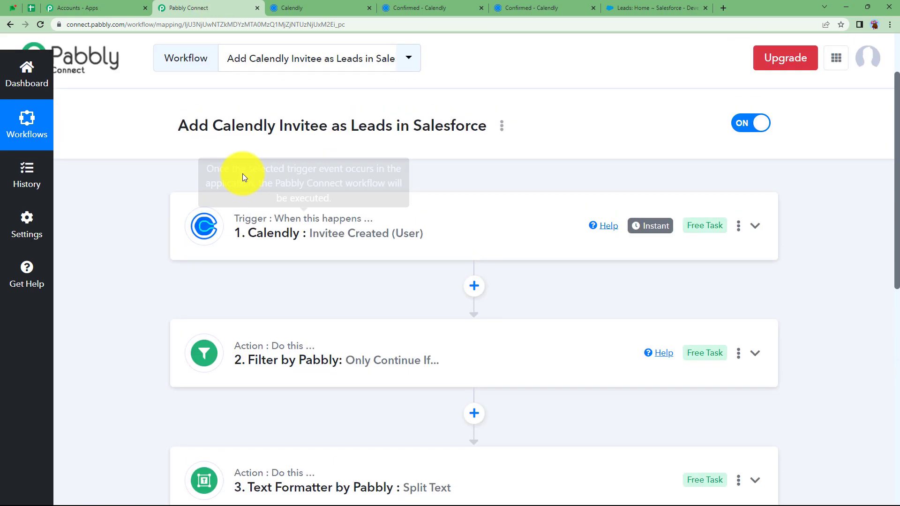
pyautogui.click(356, 7)
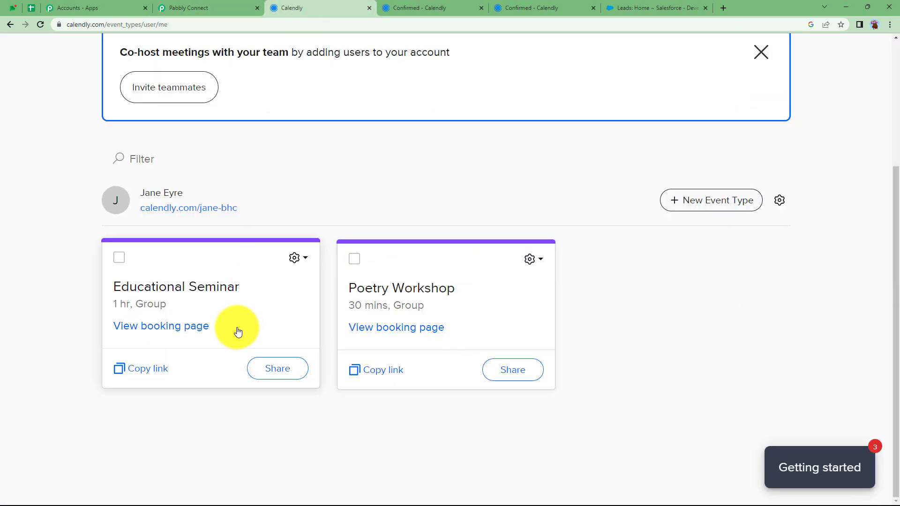
pyautogui.click(213, 8)
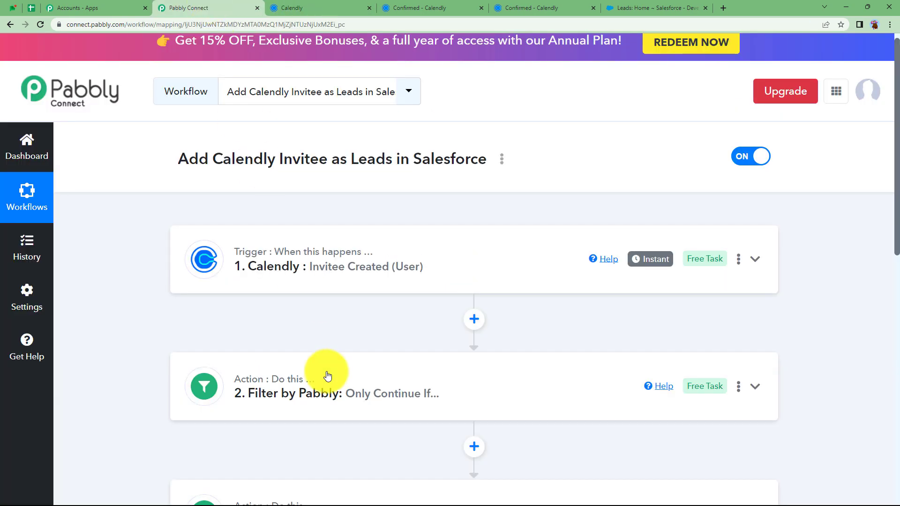
pyautogui.scroll(-2, 328, 375)
pyautogui.scroll(-1, 328, 377)
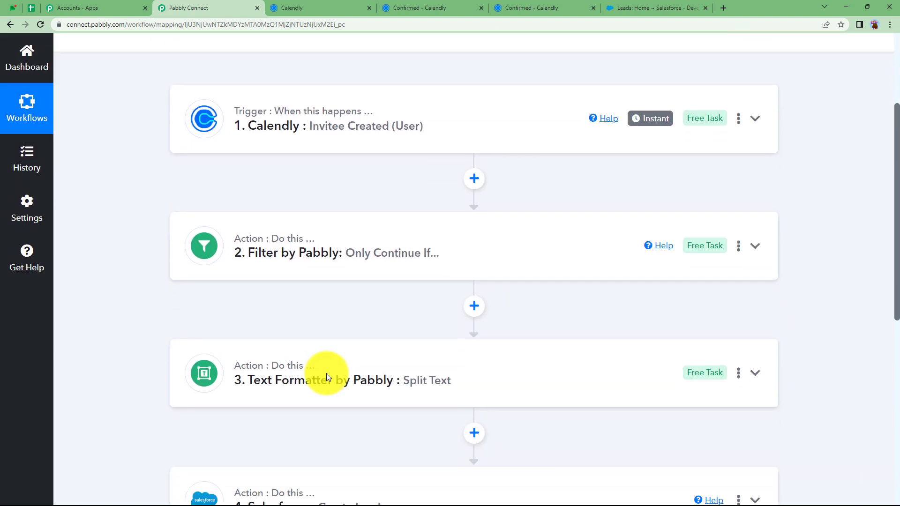